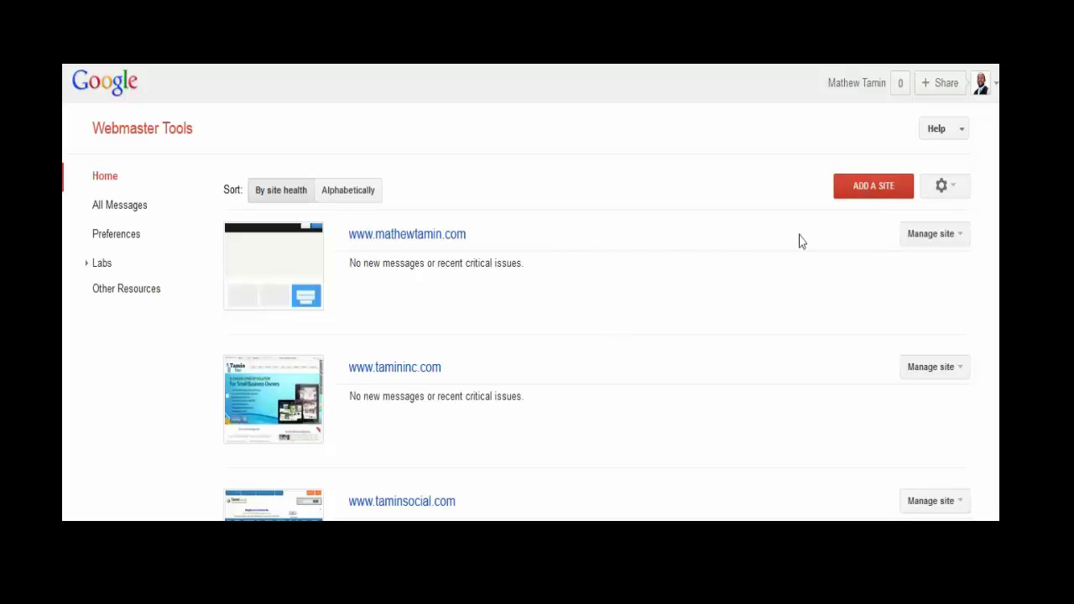
pyautogui.click(873, 193)
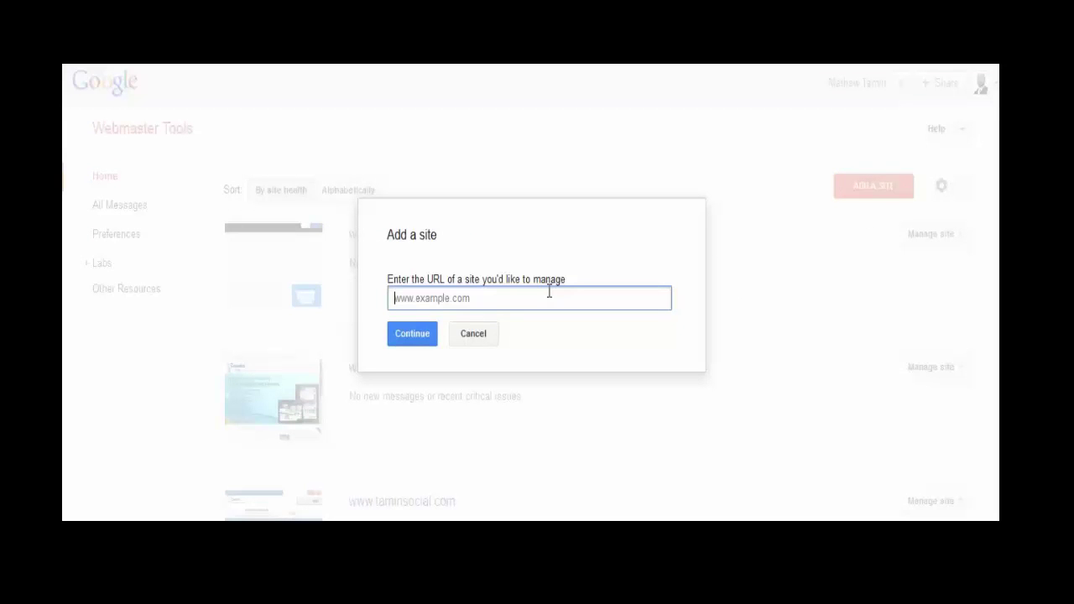
pyautogui.write('www.slystart.com')
pyautogui.click(418, 338)
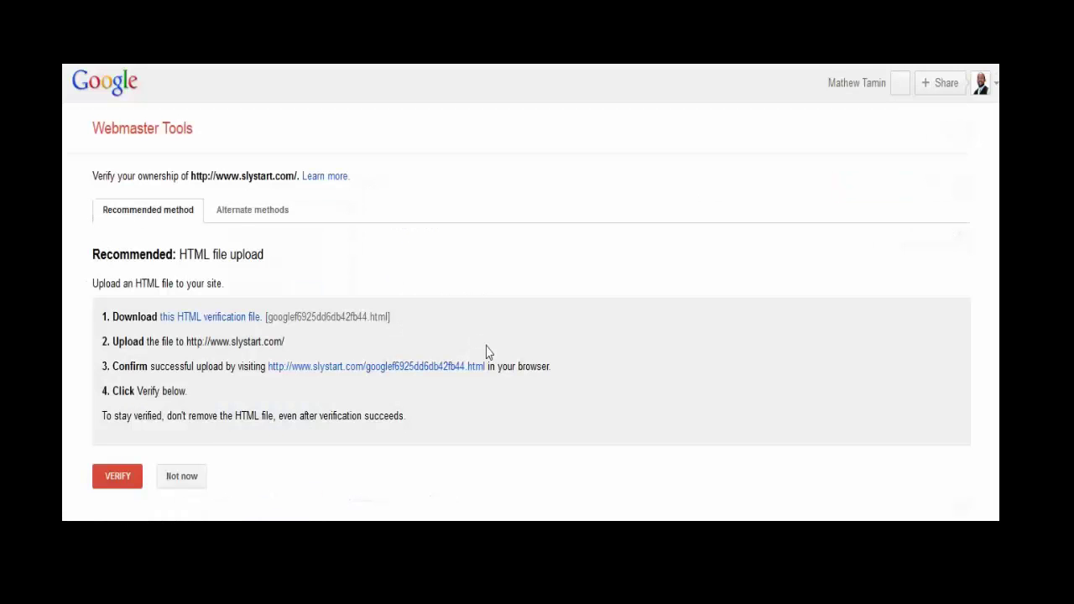
# Review the HTML file upload instructions and the alternate methods for verifying ownership of the site.
pyautogui.scroll(-1, 499, 340)
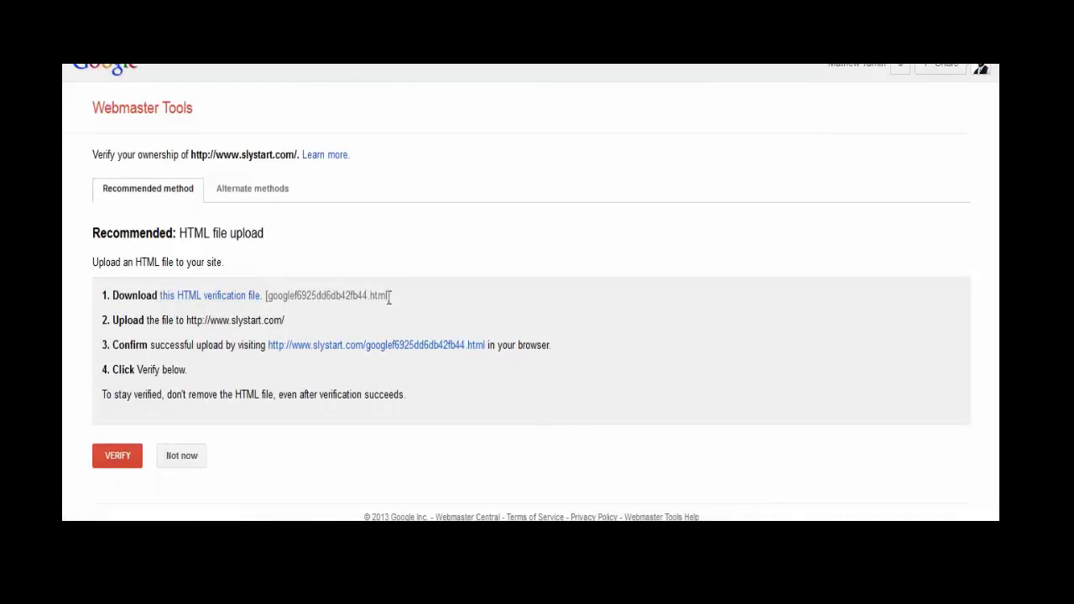
pyautogui.moveTo(389, 297); pyautogui.dragTo(269, 302)
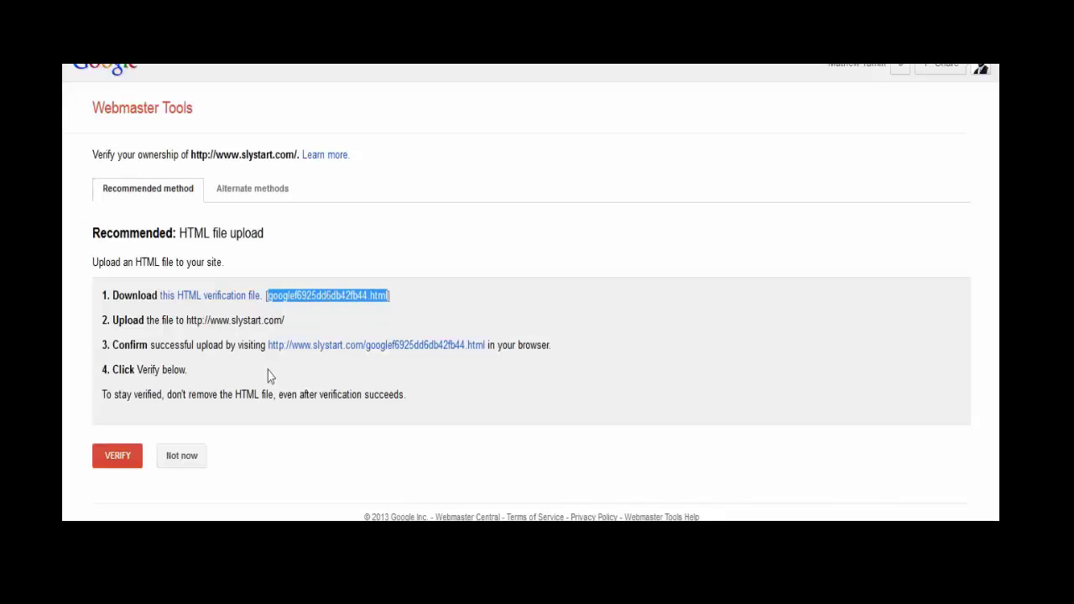
pyautogui.click(232, 345)
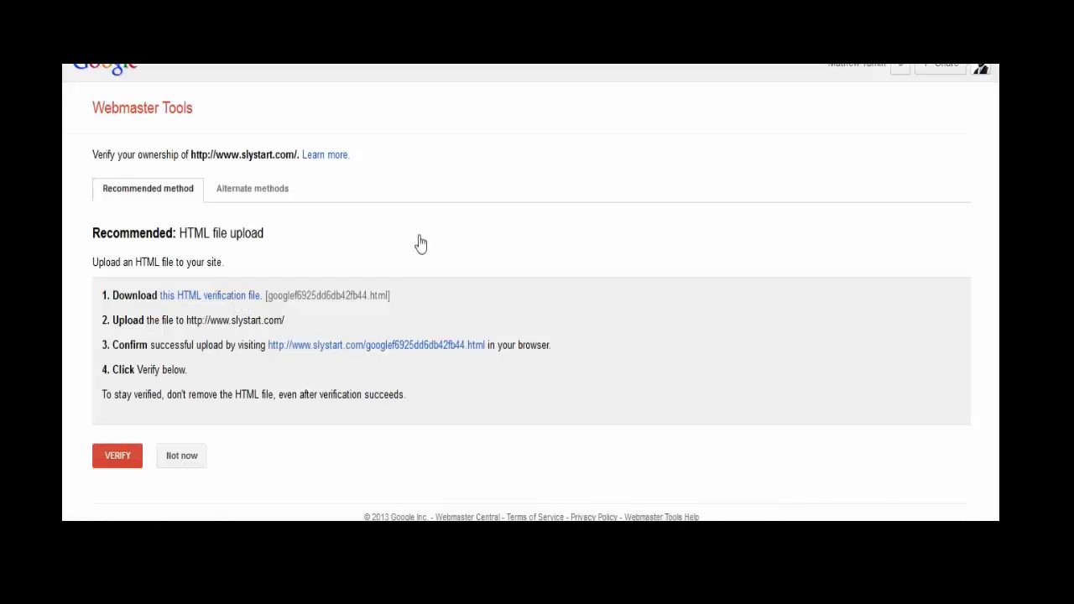
pyautogui.click(256, 200)
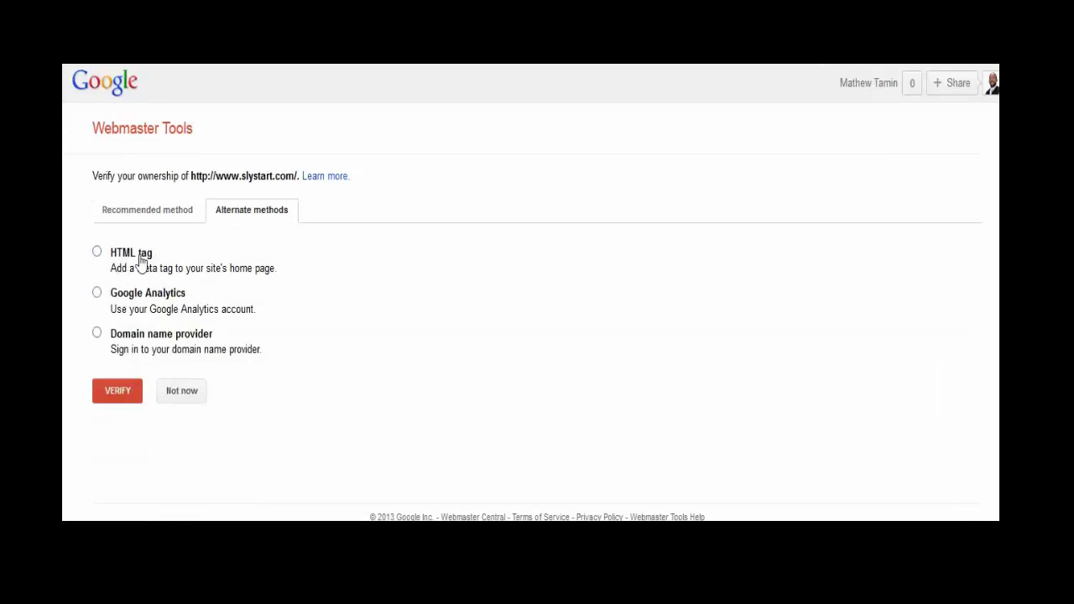
pyautogui.click(148, 211)
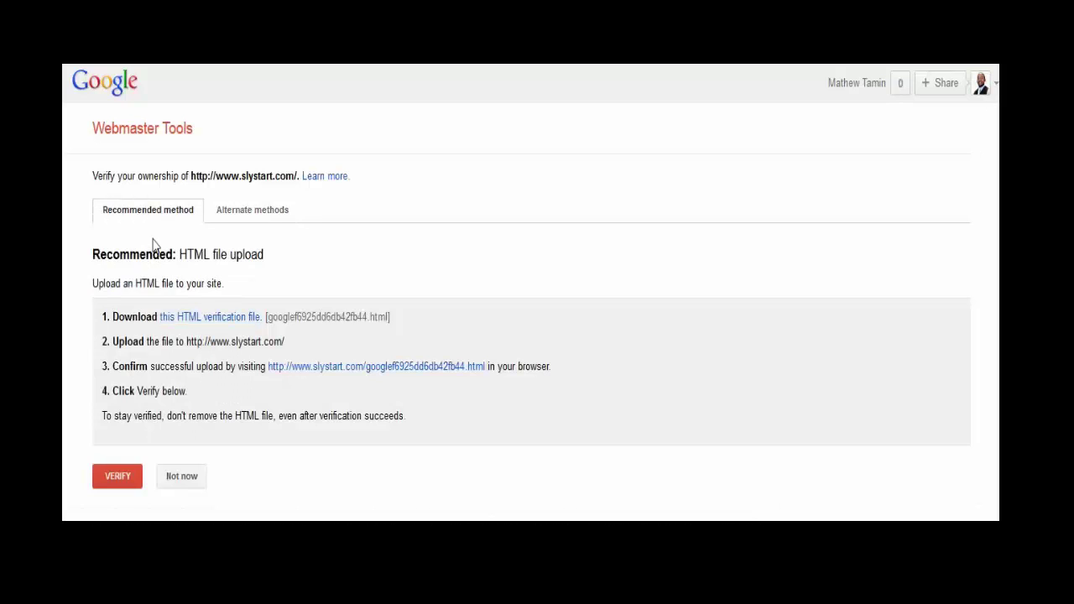
# Download the HTML verification file and save it in the Documents library under its suggested name.
pyautogui.click(221, 323)
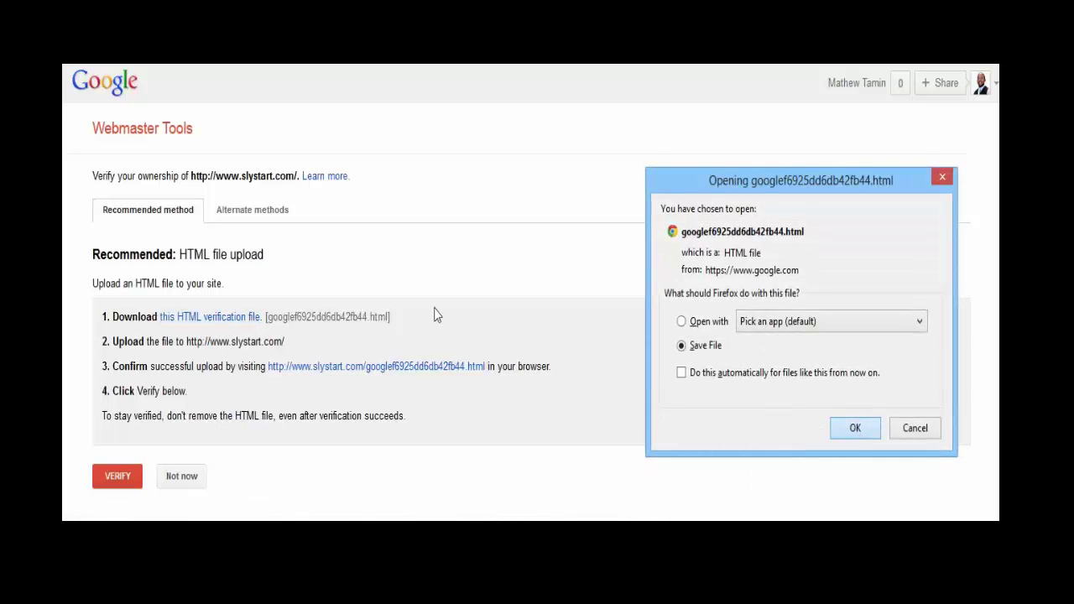
pyautogui.press('Return')
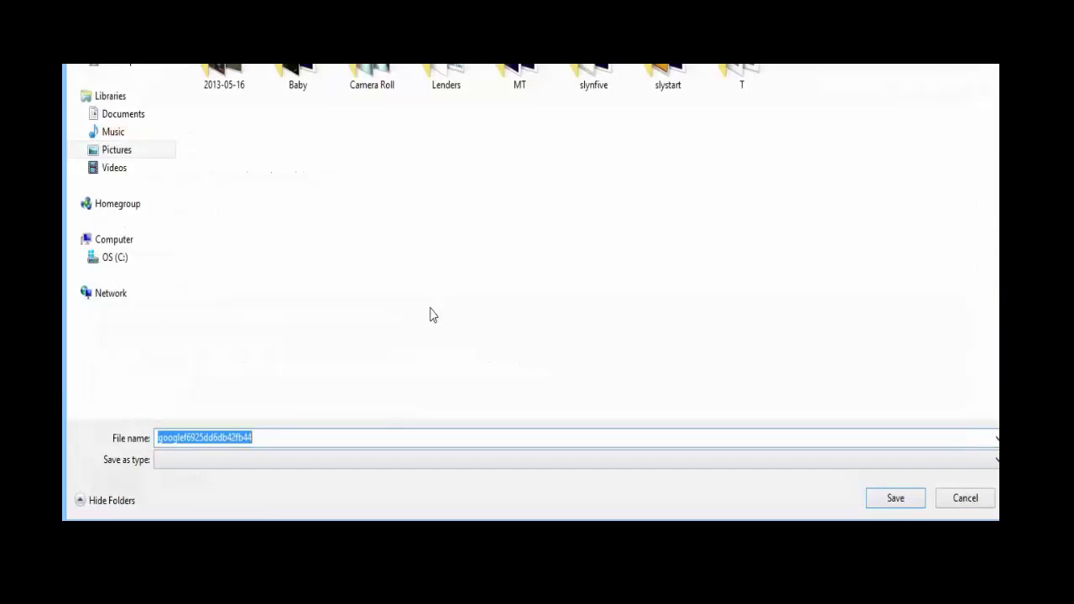
pyautogui.click(123, 117)
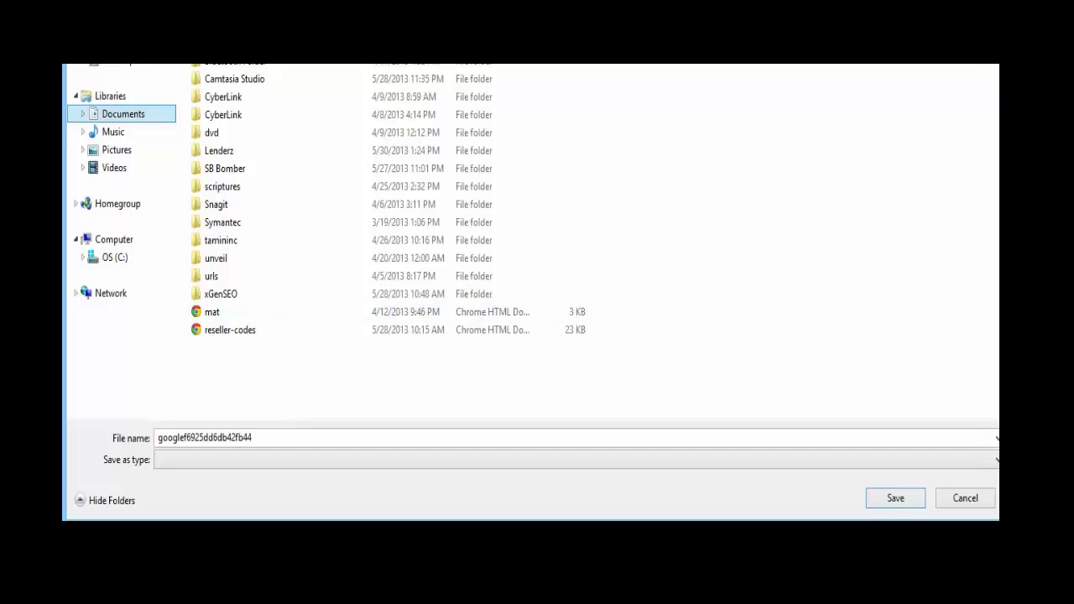
pyautogui.click(892, 503)
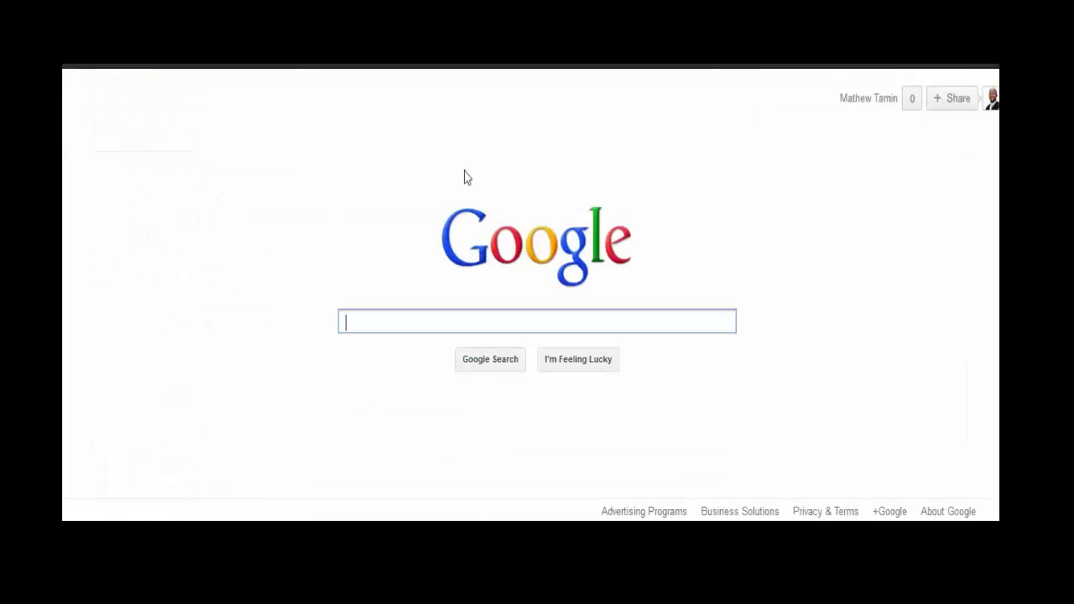
# Search Google for "filezilla" to find the FTP client.
pyautogui.write('fil')
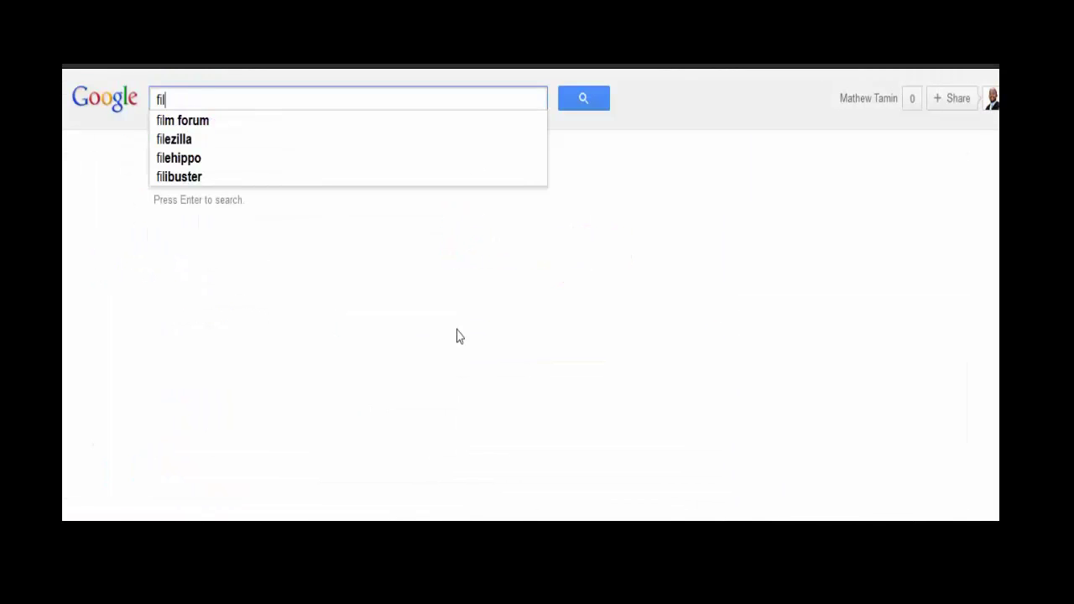
pyautogui.write('l')
pyautogui.press('BackSpace')
pyautogui.click(202, 142)
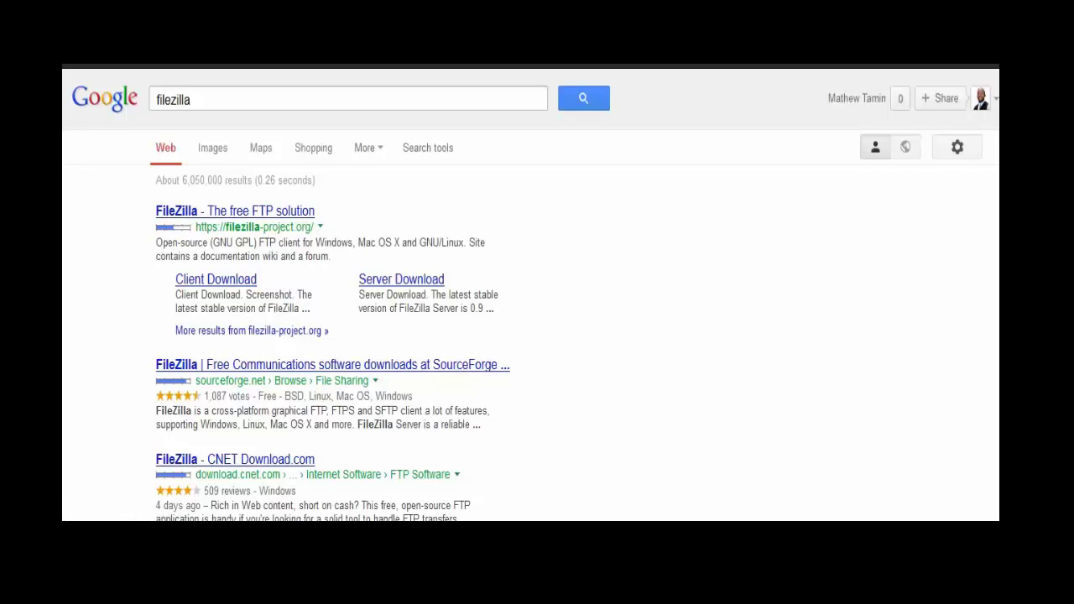
# Switch to FileZilla and connect to the slystart.com server using its saved Quickconnect history entry.
pyautogui.click(178, 534)
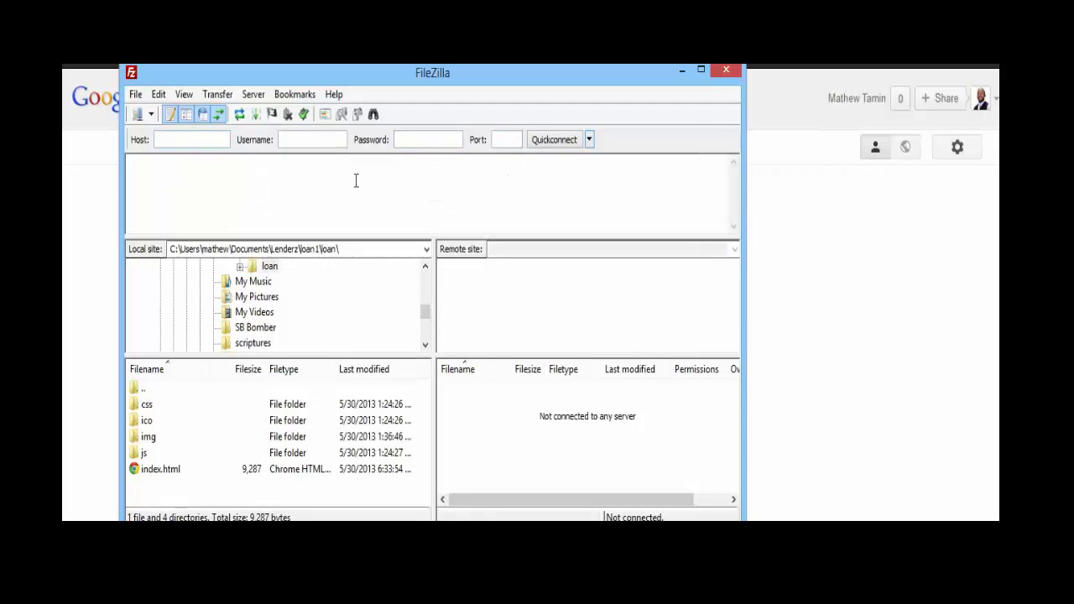
pyautogui.click(589, 140)
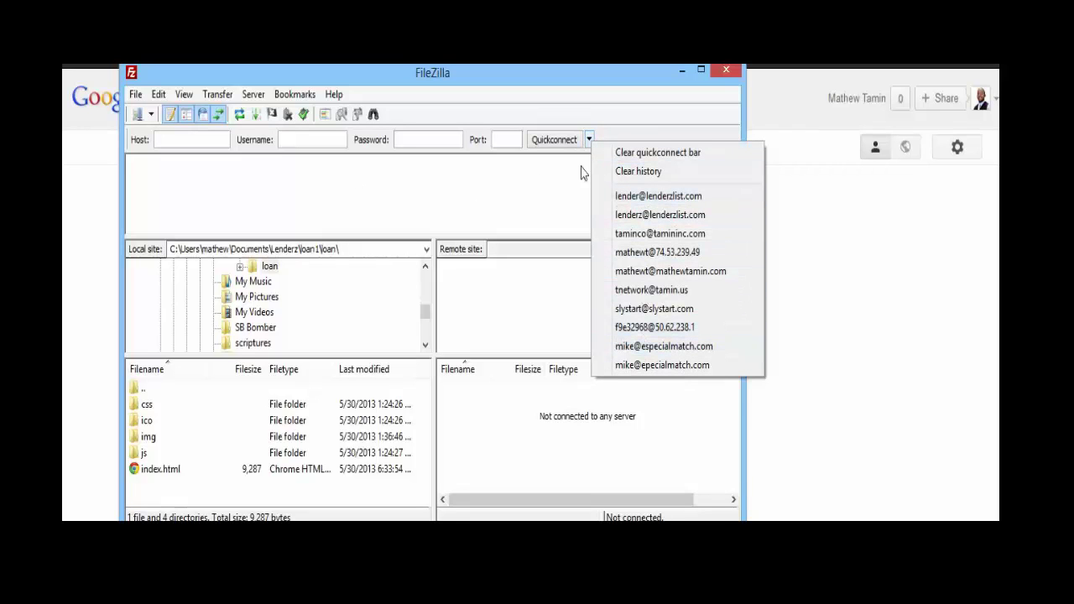
pyautogui.click(508, 139)
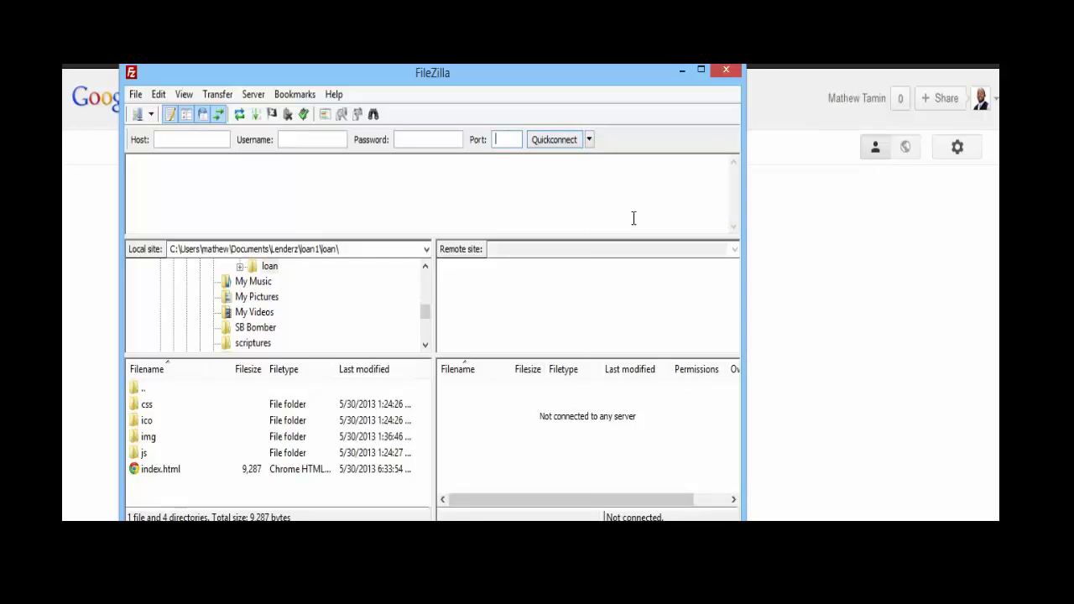
pyautogui.click(202, 141)
pyautogui.moveTo(203, 142)
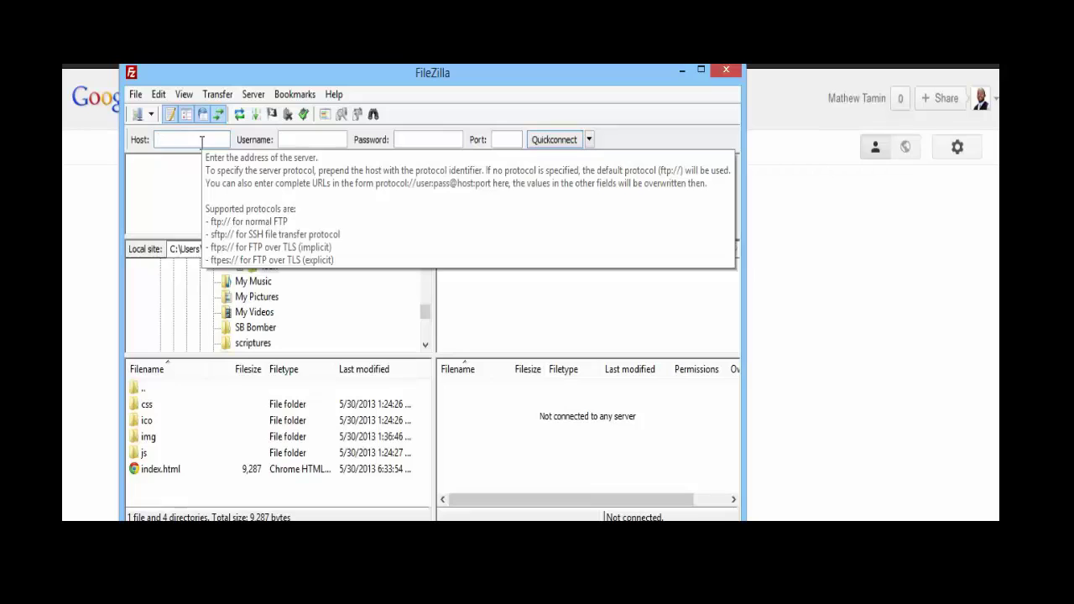
pyautogui.click(302, 141)
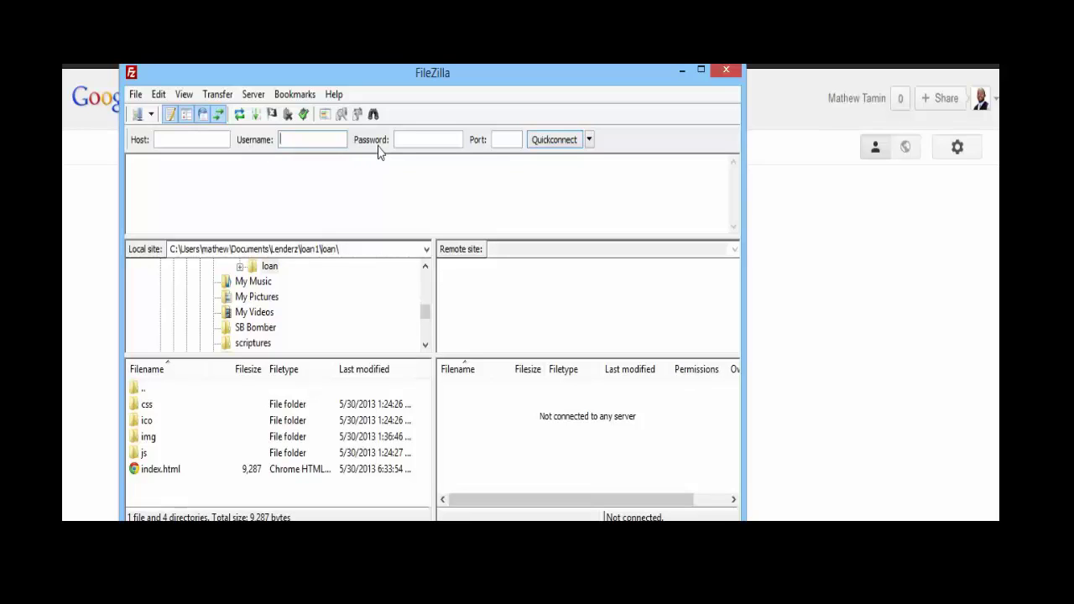
pyautogui.click(590, 140)
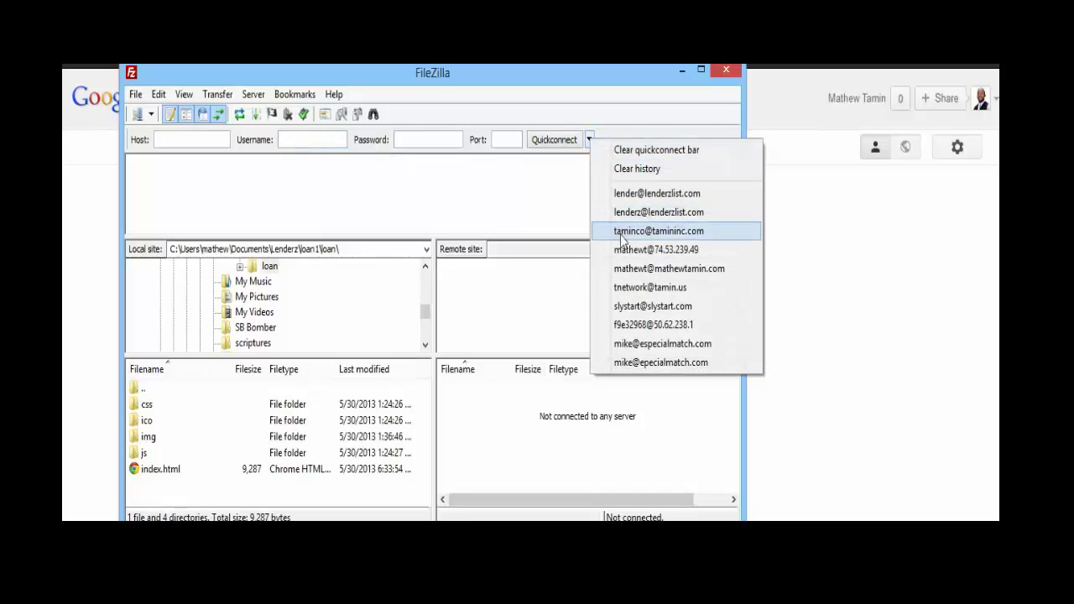
pyautogui.click(631, 308)
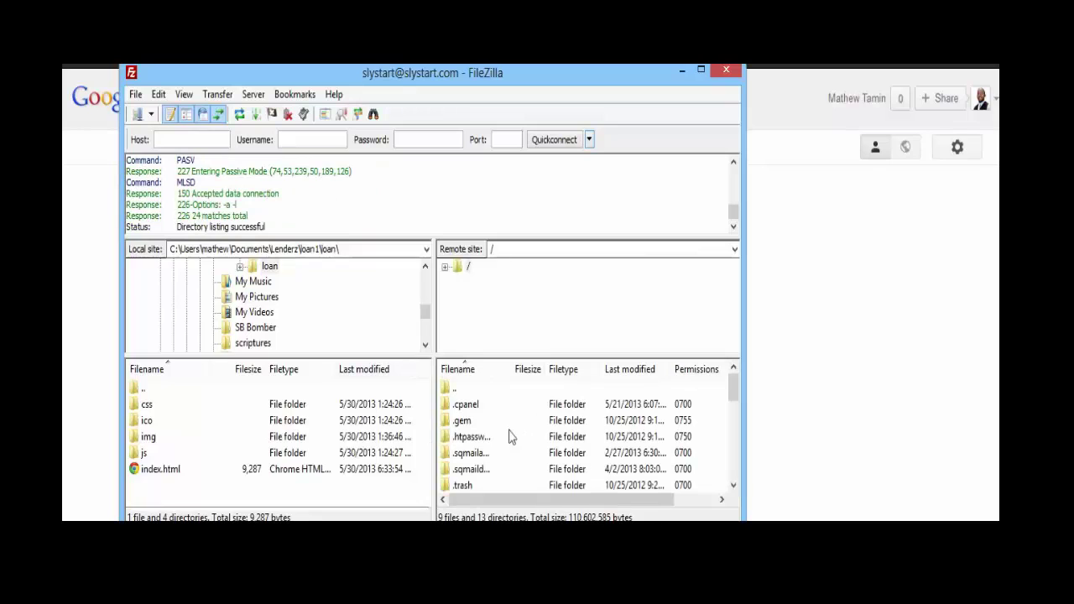
# Expand the remote site's root folder to reach public_html and maximize the FileZilla window.
pyautogui.click(445, 267)
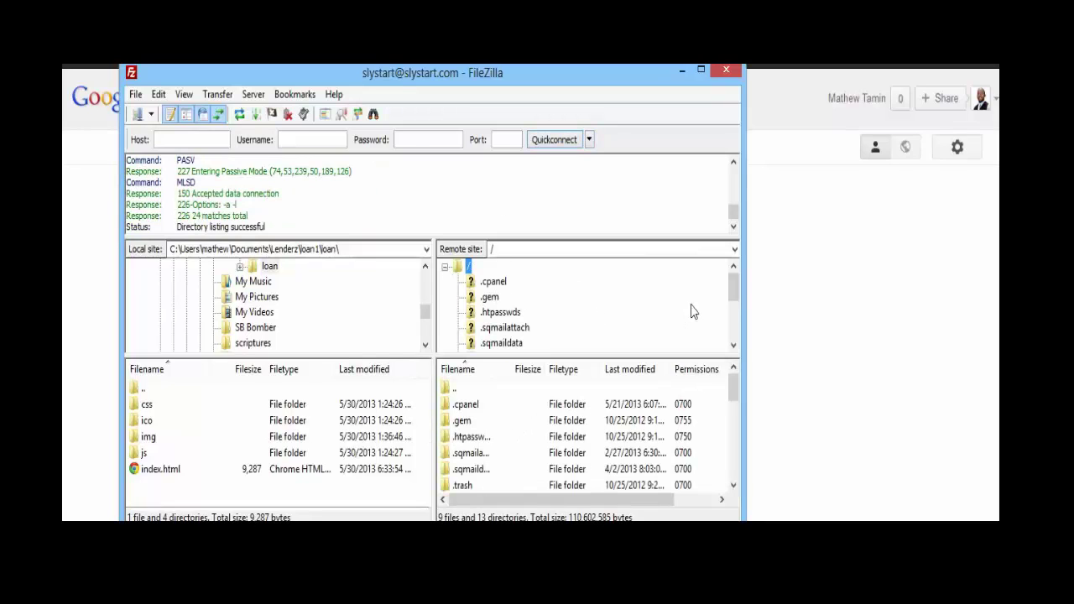
pyautogui.moveTo(736, 283); pyautogui.dragTo(736, 327)
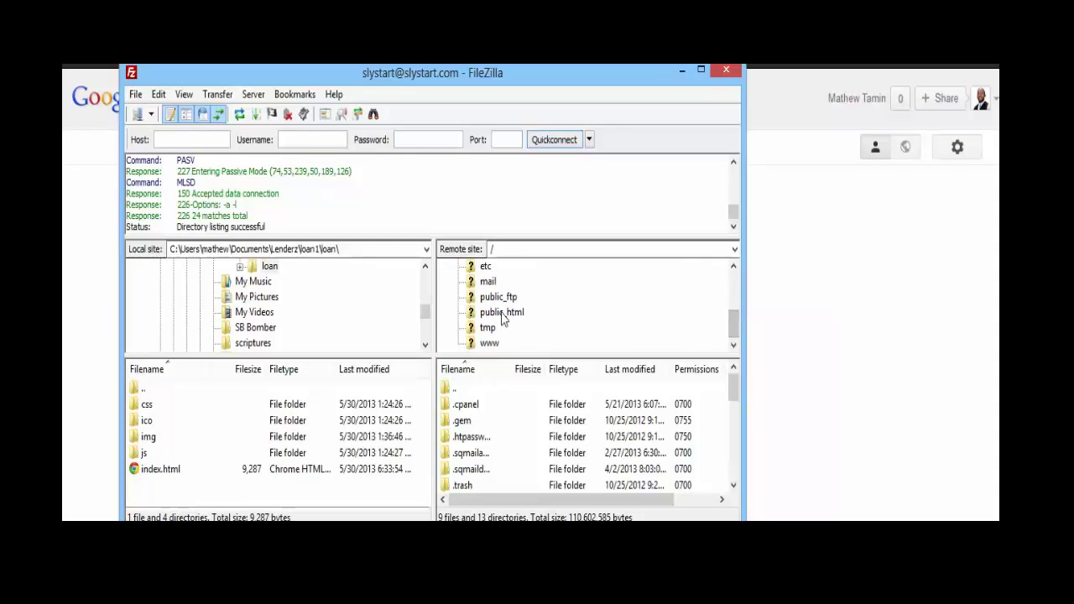
pyautogui.doubleClick(520, 77)
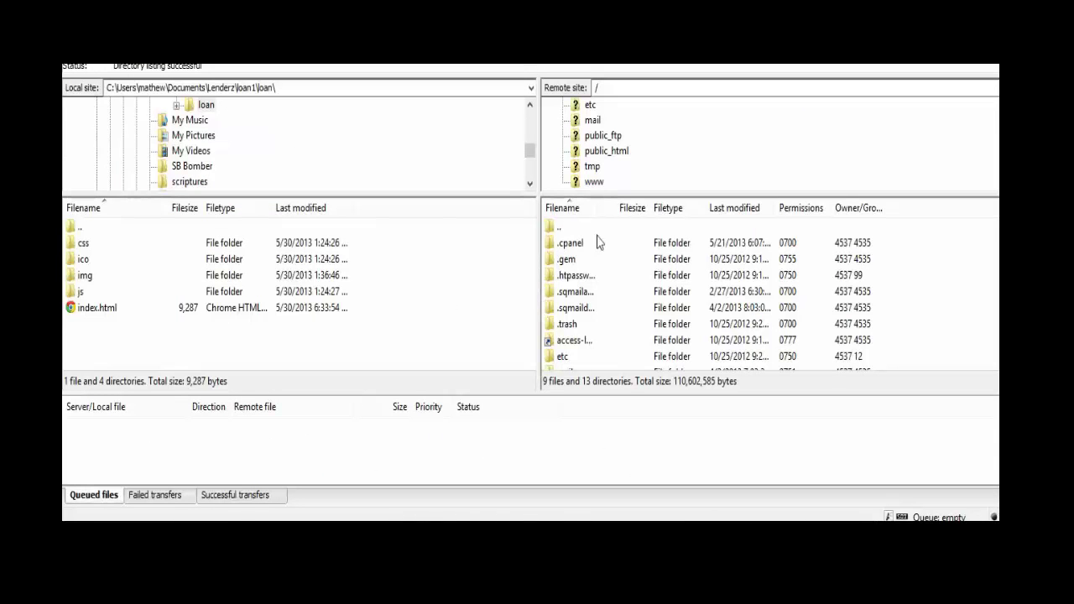
# List the local Desktop folder and open the public_html folder on the remote site.
pyautogui.moveTo(534, 155); pyautogui.dragTo(531, 118)
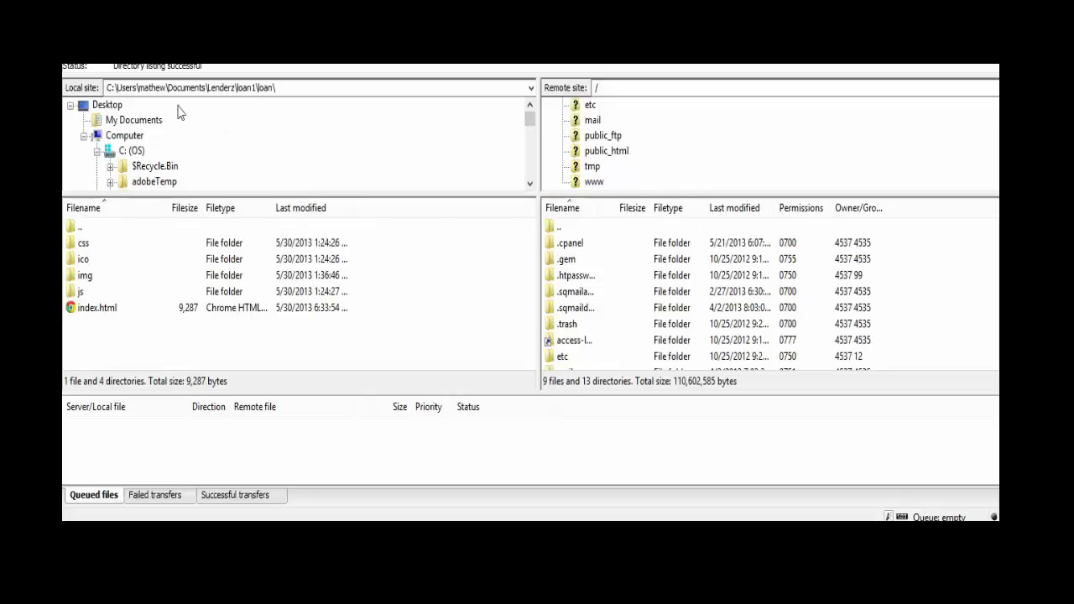
pyautogui.click(112, 107)
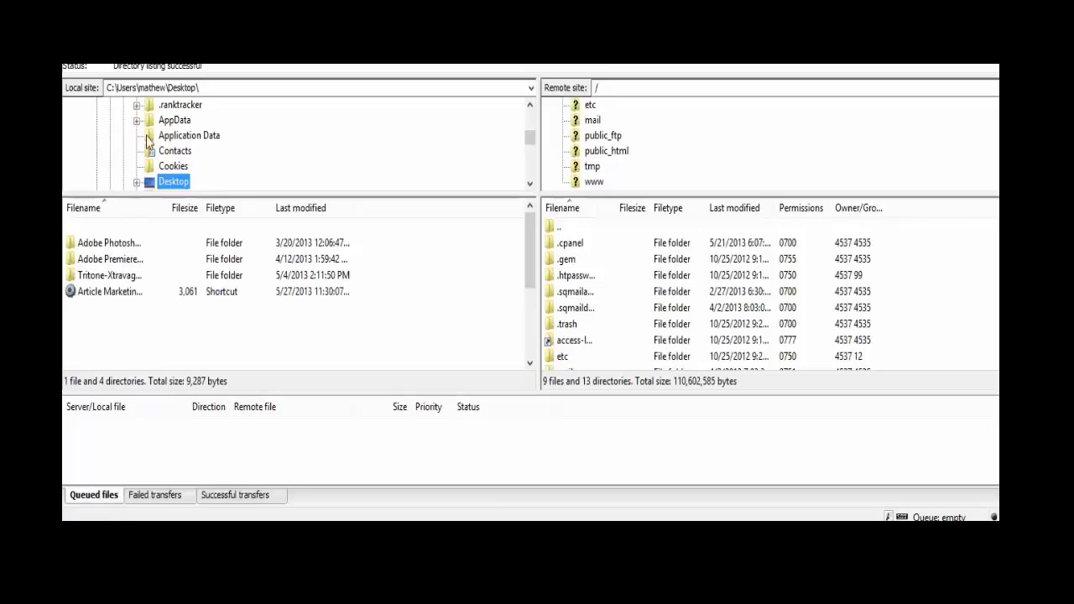
pyautogui.click(617, 154)
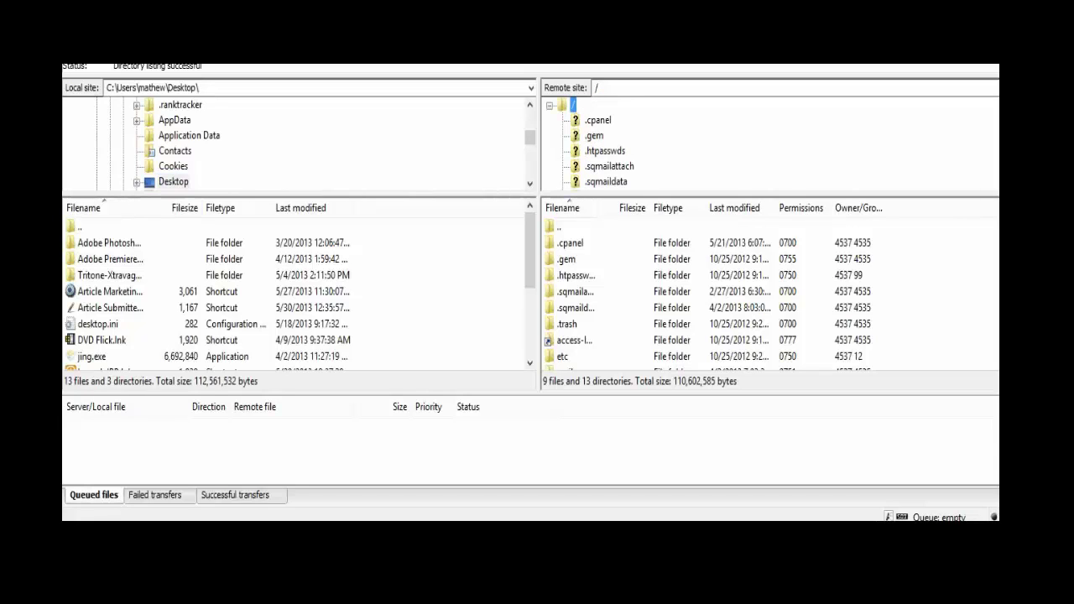
pyautogui.click(611, 152)
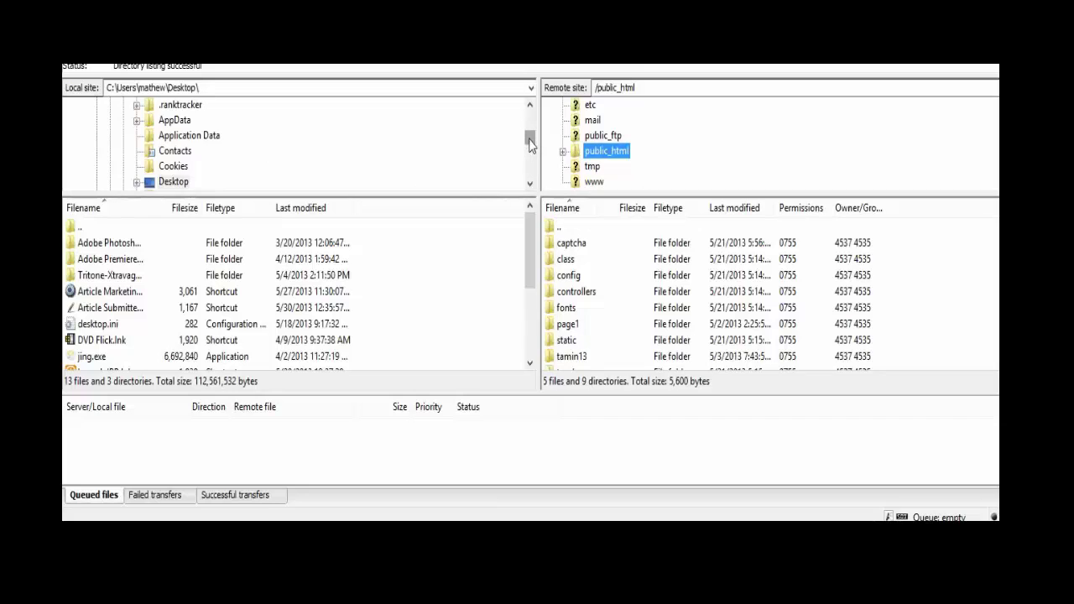
# Open the user profile's Documents folder on the local site and select the downloaded HTML verification file.
pyautogui.moveTo(530, 145); pyautogui.dragTo(529, 141)
pyautogui.click(163, 168)
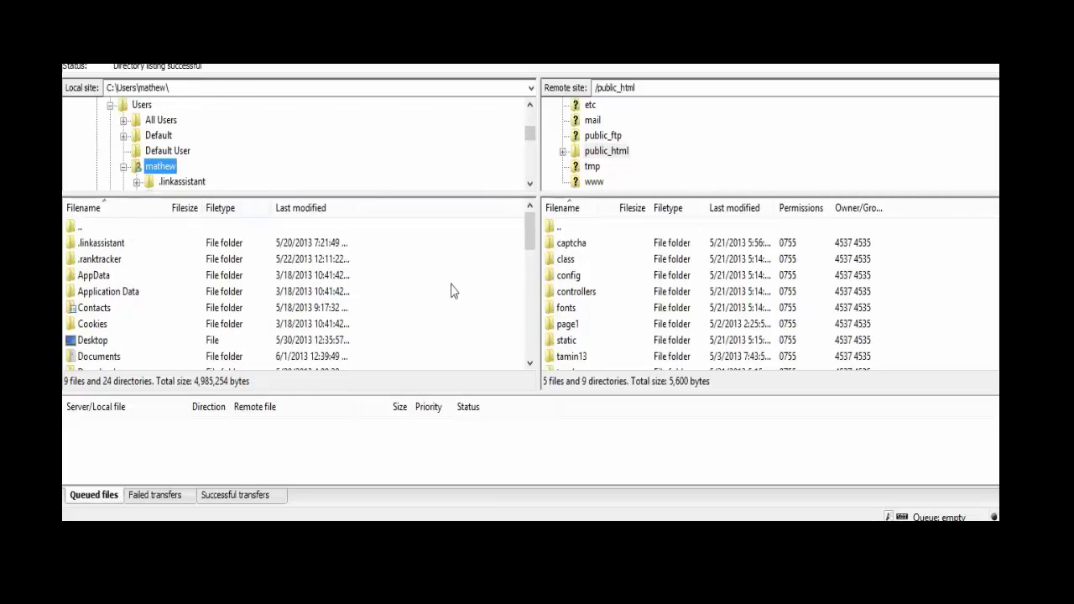
pyautogui.moveTo(530, 235); pyautogui.dragTo(529, 250)
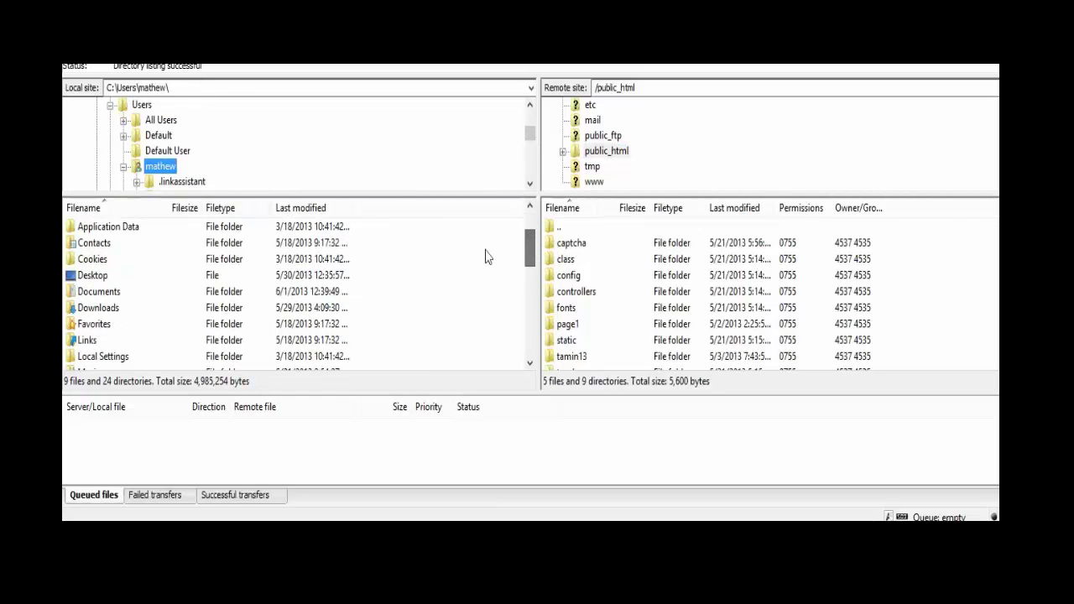
pyautogui.doubleClick(96, 294)
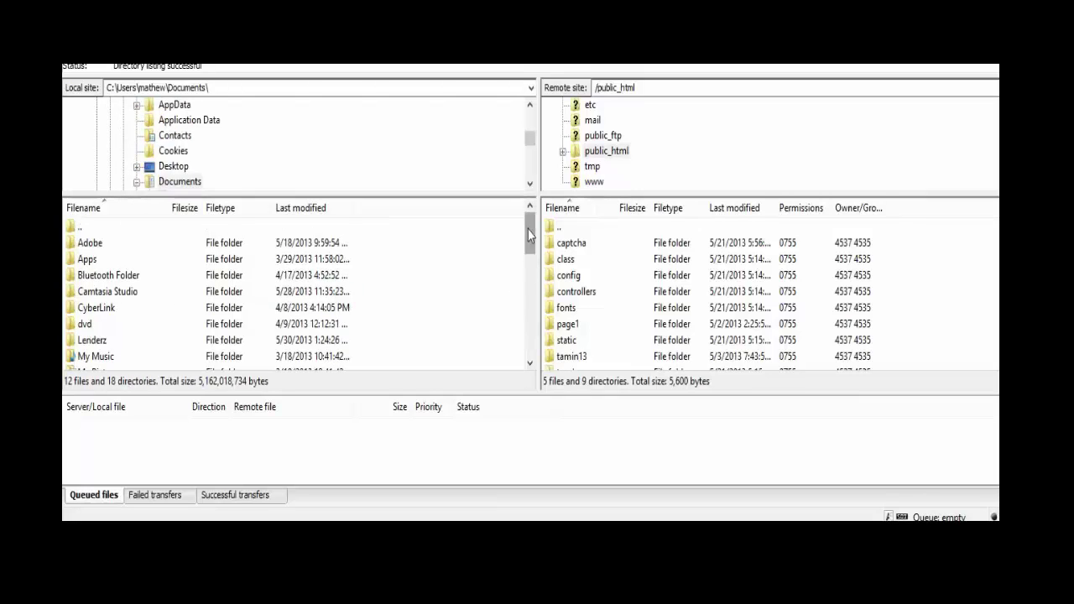
pyautogui.scroll(-2, 527, 246)
pyautogui.moveTo(528, 250); pyautogui.dragTo(529, 282)
pyautogui.moveTo(531, 315); pyautogui.dragTo(531, 320)
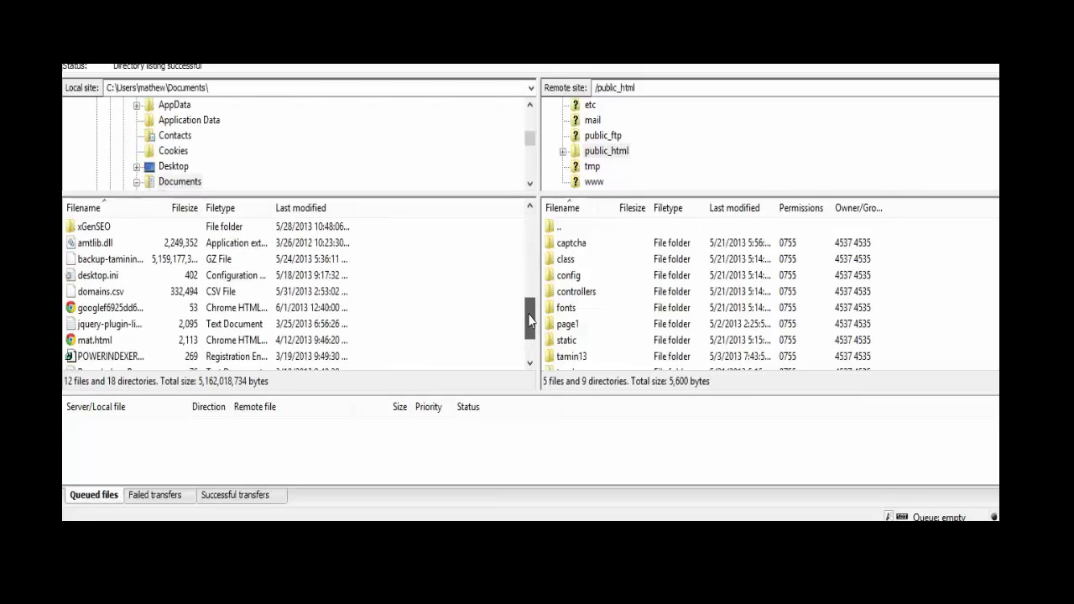
pyautogui.click(346, 309)
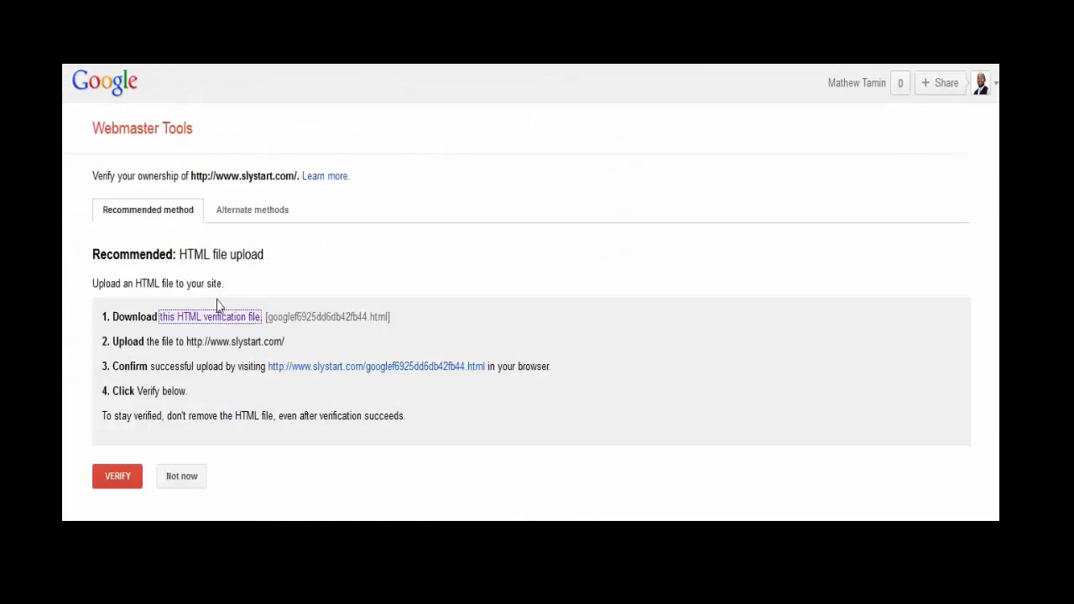
# Check the verification file's name in Webmaster Tools and upload that file from local Documents to the remote public_html folder in FileZilla.
pyautogui.click(216, 316)
pyautogui.moveTo(390, 316); pyautogui.dragTo(269, 318)
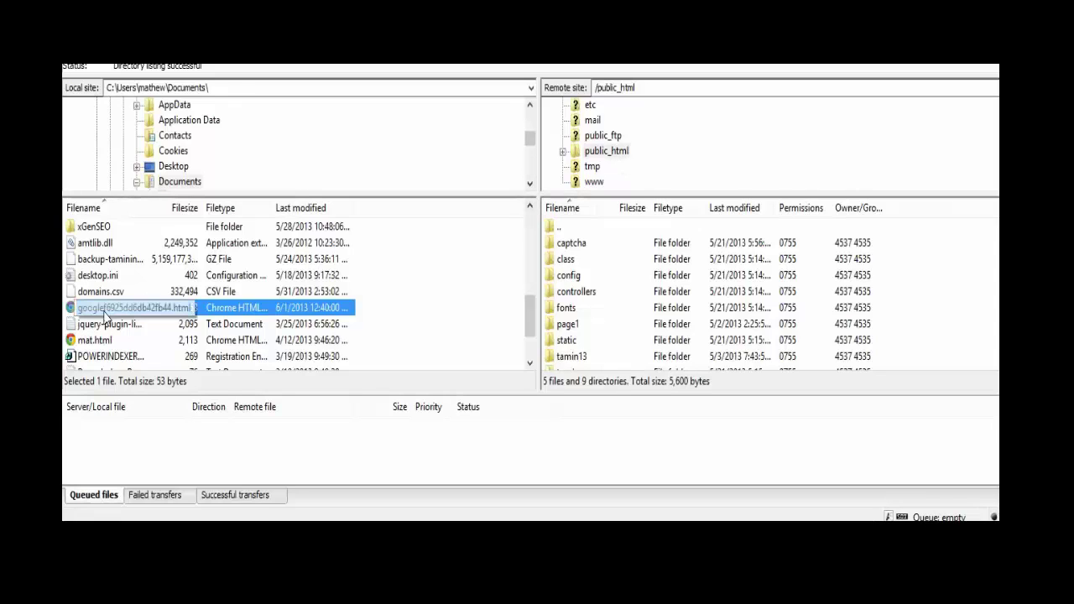
pyautogui.moveTo(107, 313); pyautogui.dragTo(602, 158)
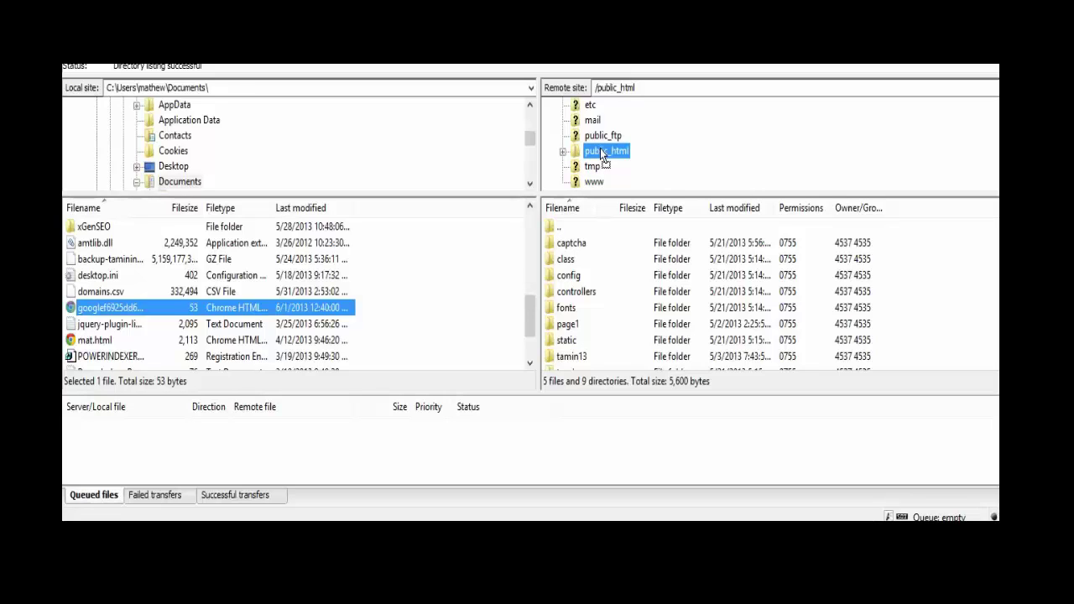
pyautogui.moveTo(603, 156); pyautogui.dragTo(603, 157)
pyautogui.moveTo(602, 156); pyautogui.dragTo(604, 157)
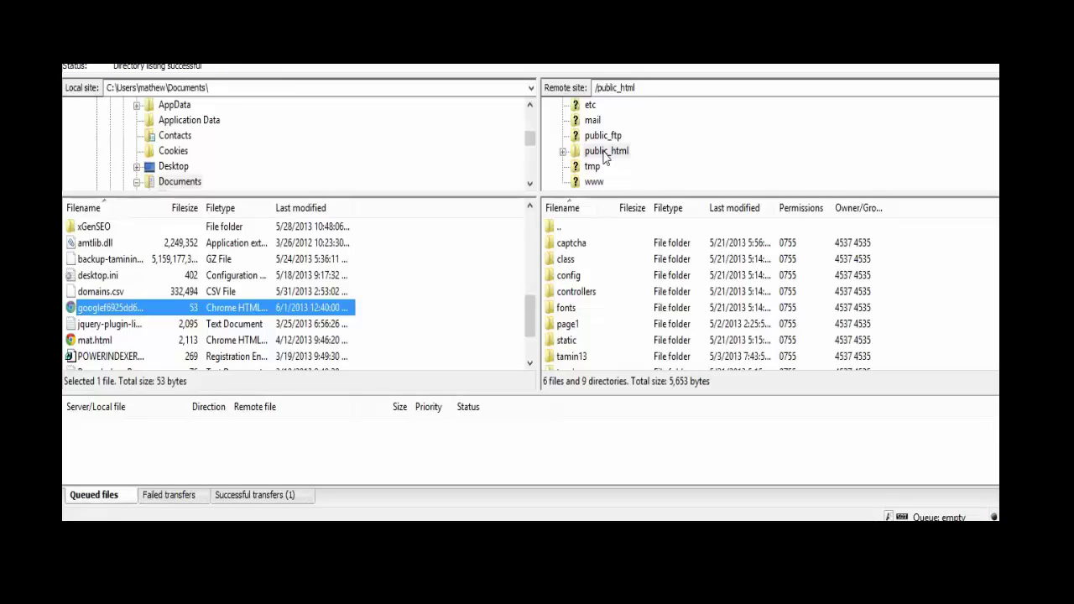
pyautogui.hotkey('alt', 'Tab')
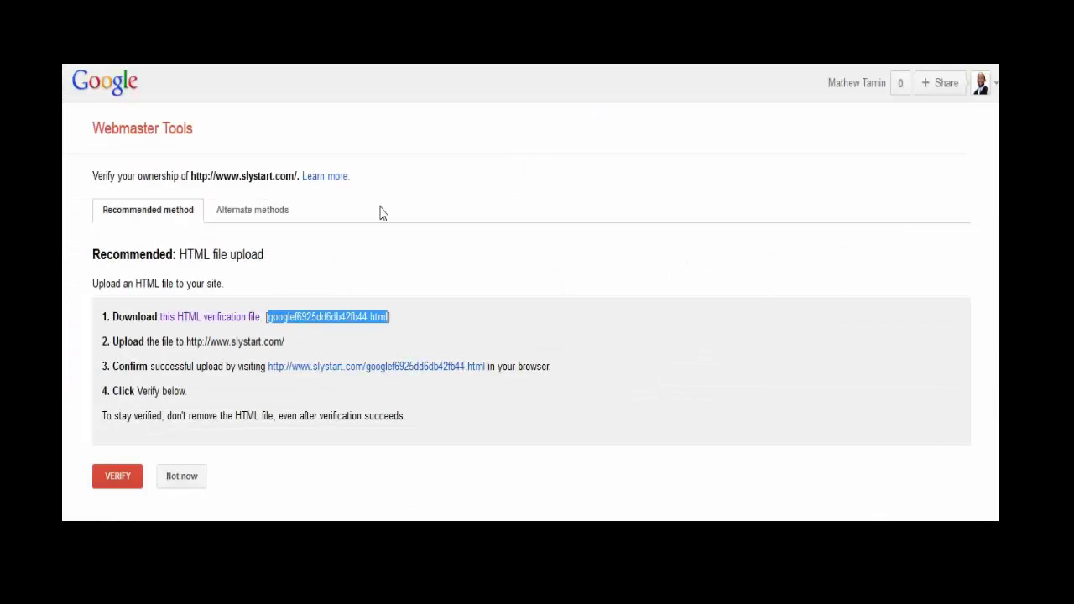
pyautogui.click(445, 181)
pyautogui.scroll(-1, 449, 183)
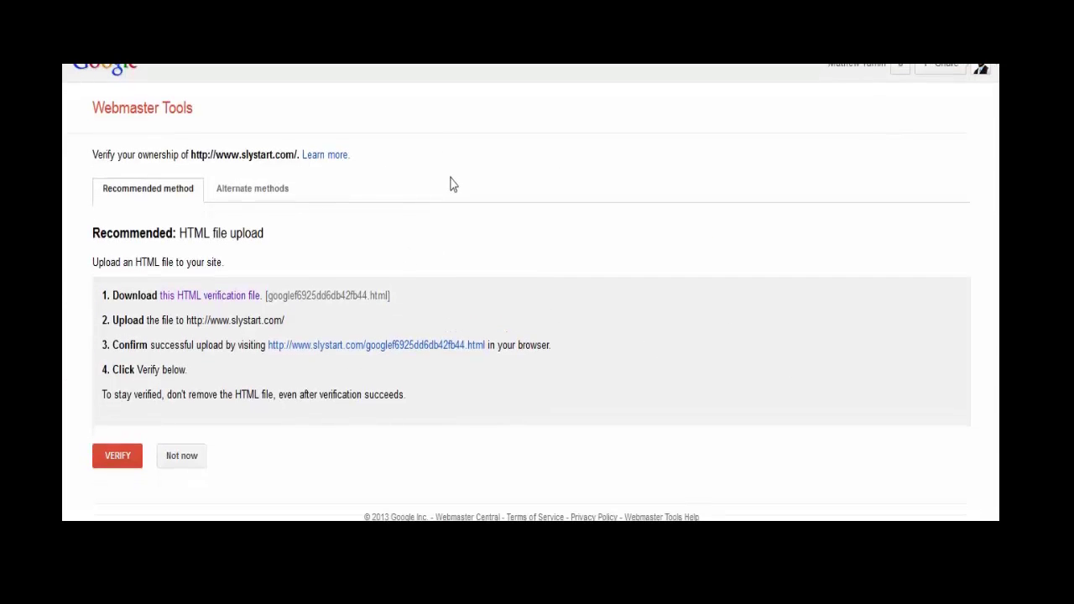
pyautogui.click(117, 461)
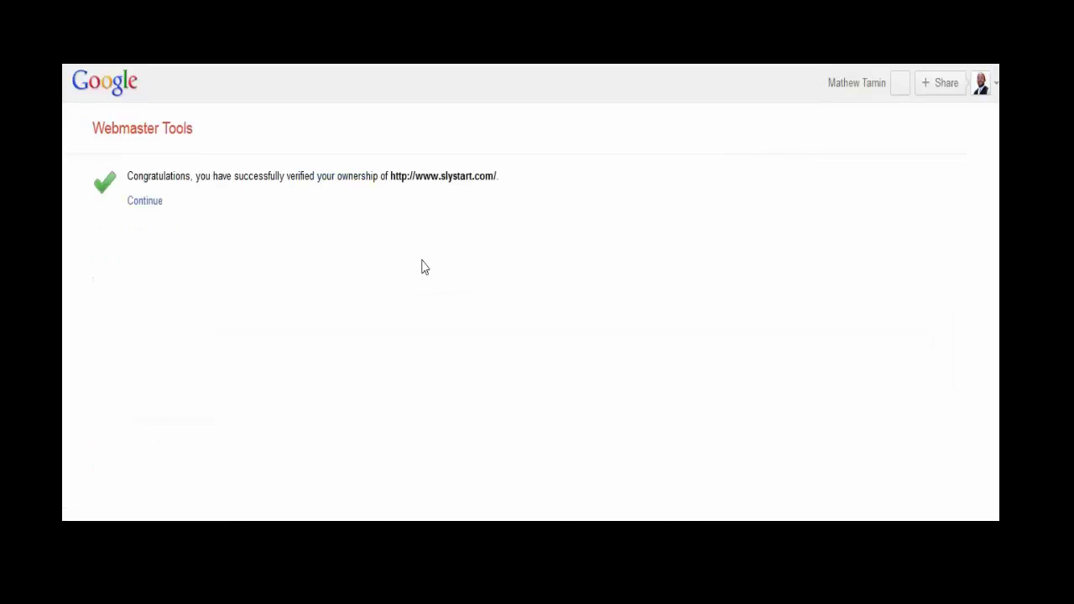
pyautogui.moveTo(126, 176); pyautogui.dragTo(500, 191)
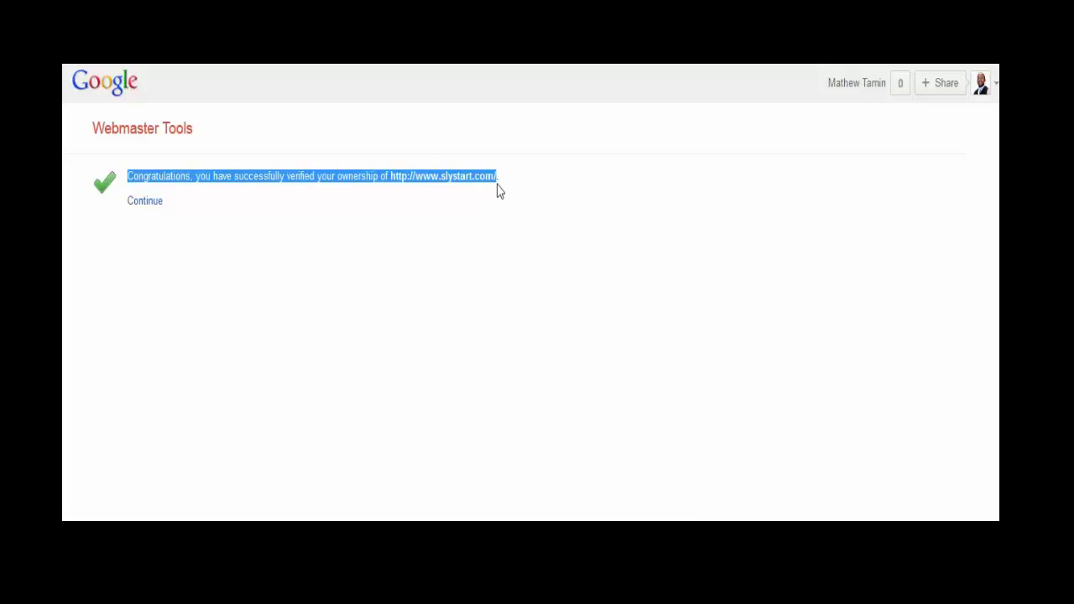
pyautogui.click(506, 184)
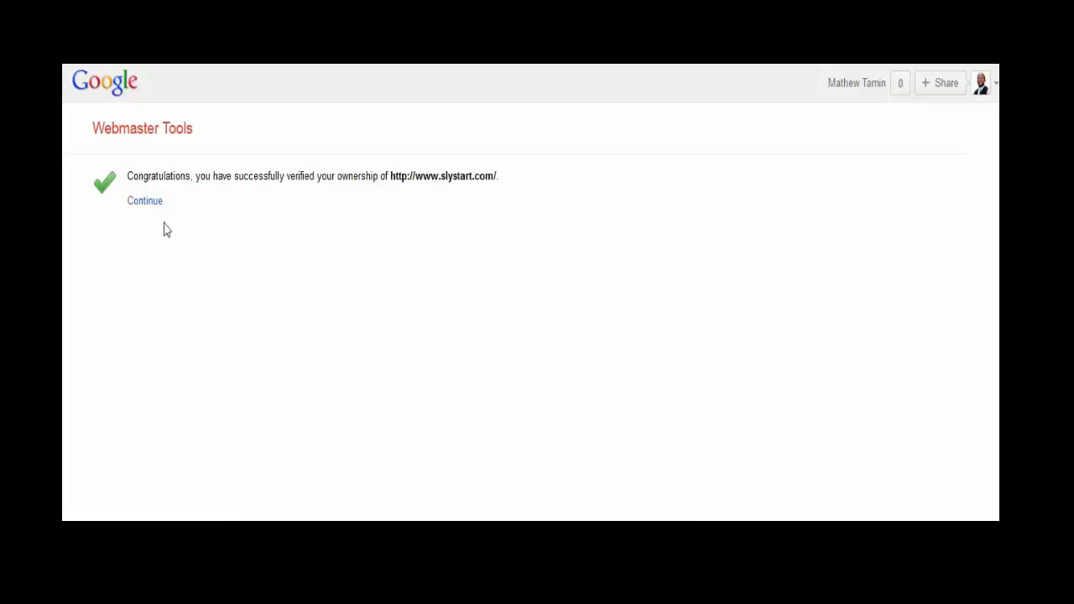
pyautogui.click(148, 210)
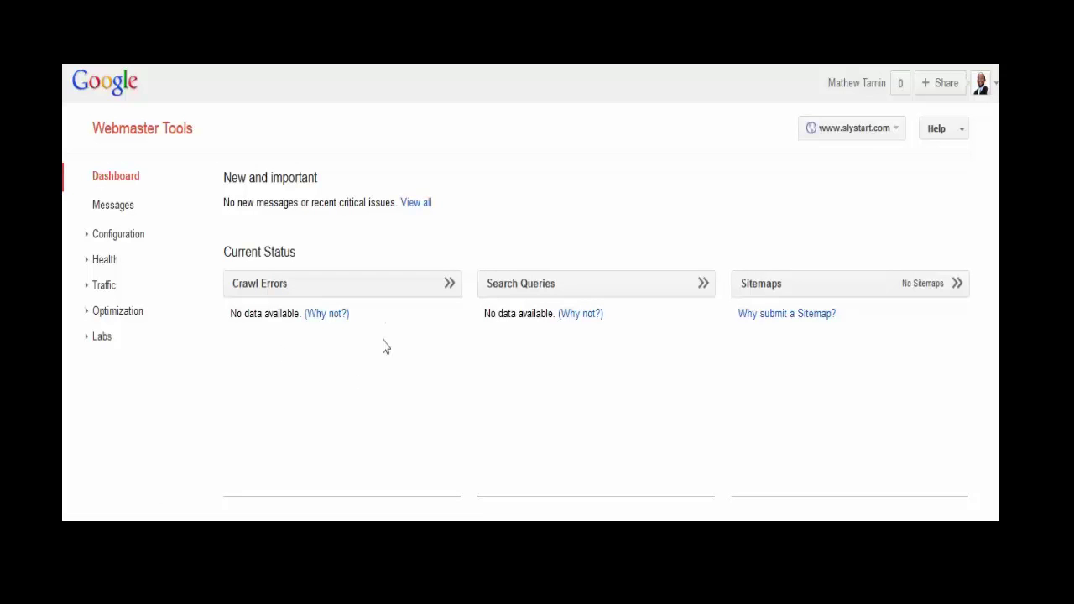
pyautogui.click(146, 135)
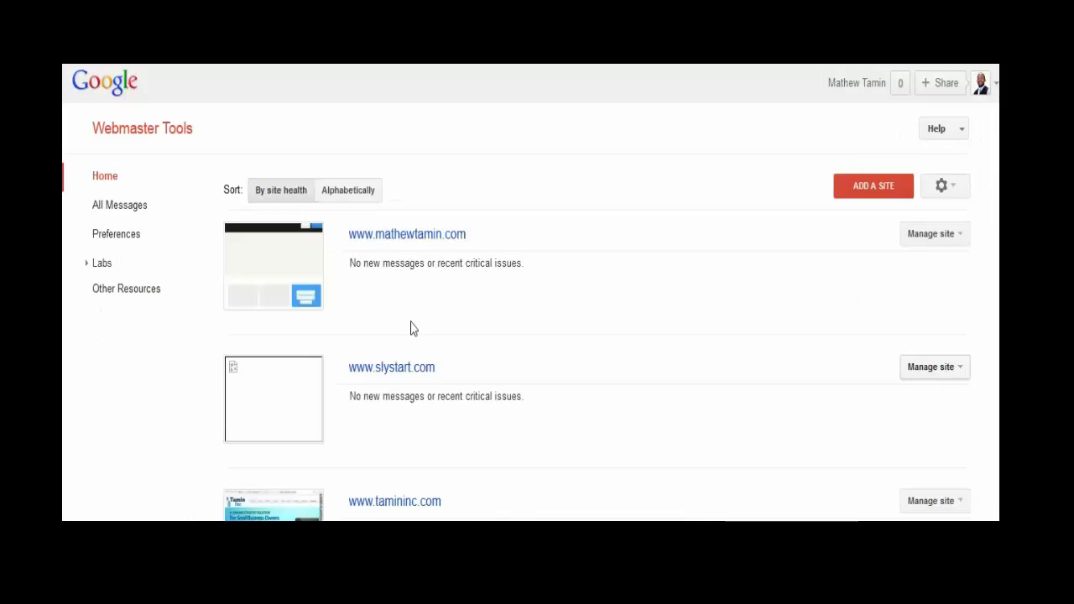
pyautogui.scroll(-2, 498, 327)
pyautogui.scroll(2, 499, 329)
pyautogui.scroll(-4, 498, 329)
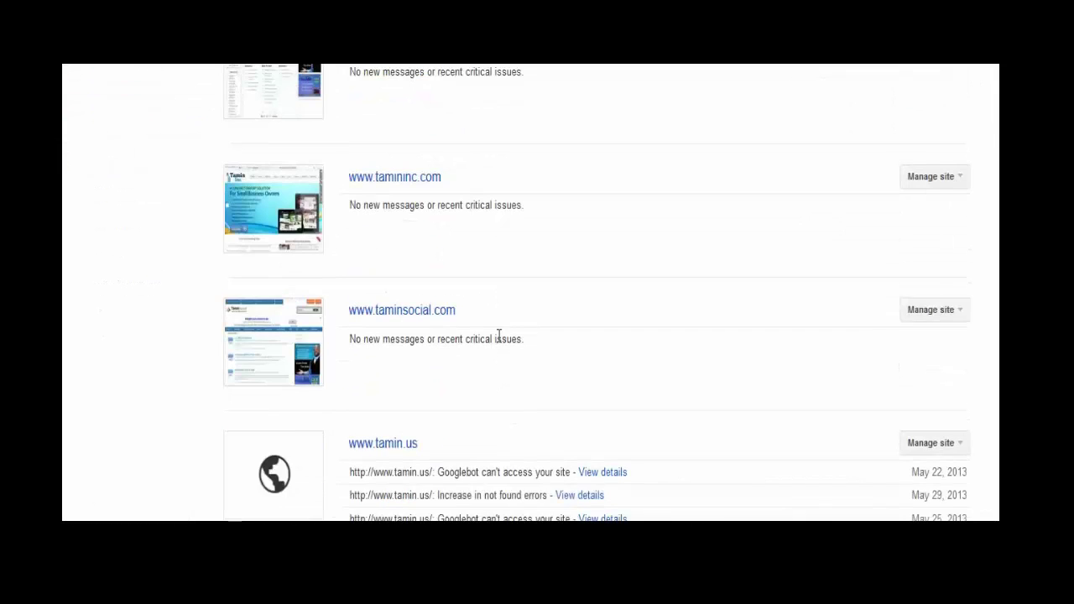
pyautogui.click(462, 320)
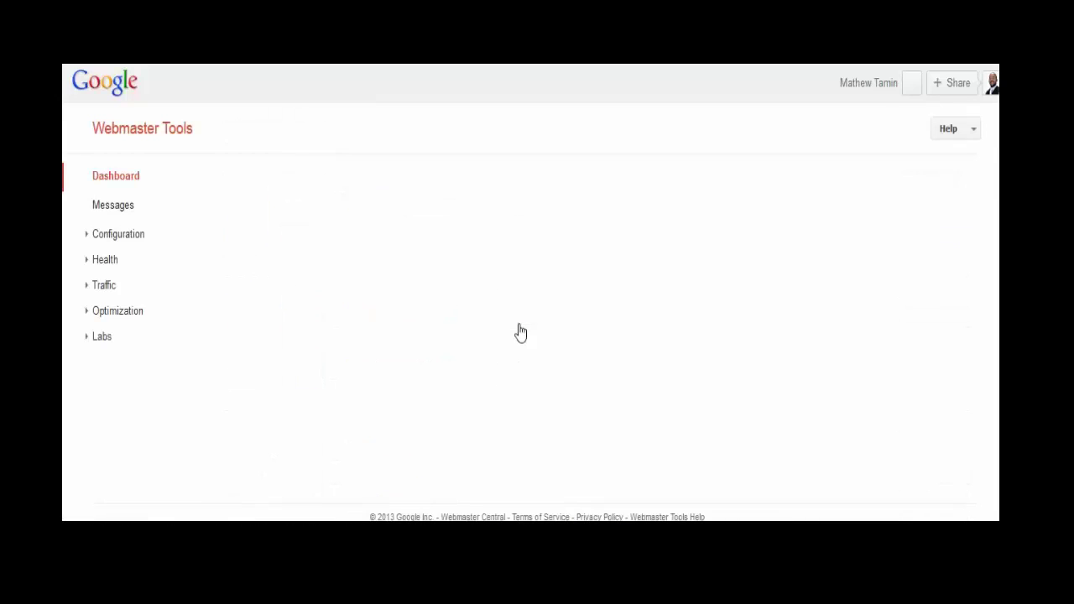
pyautogui.scroll(-1, 495, 334)
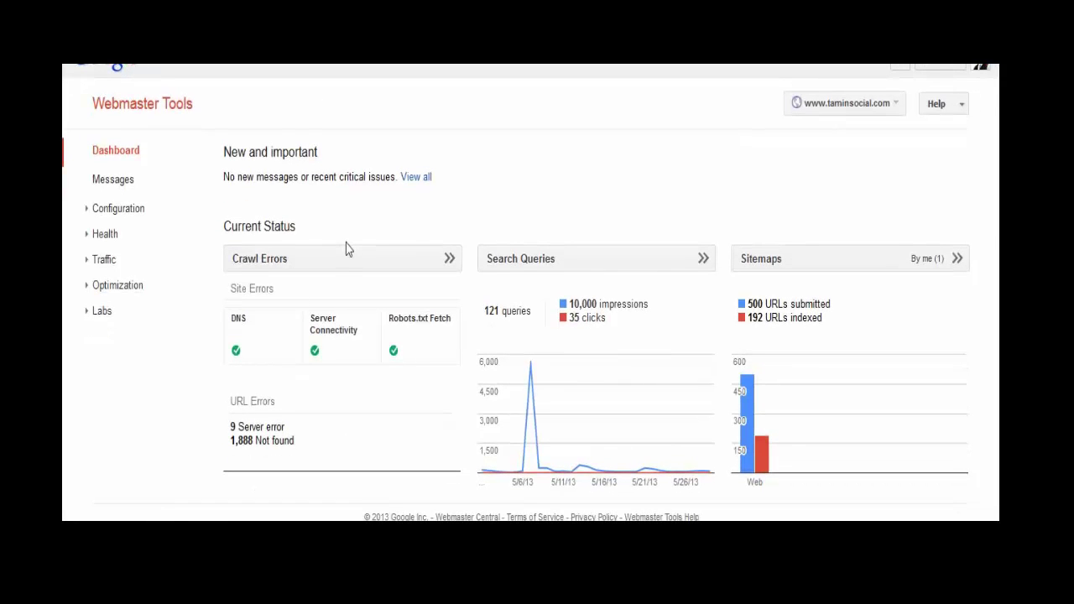
pyautogui.click(144, 214)
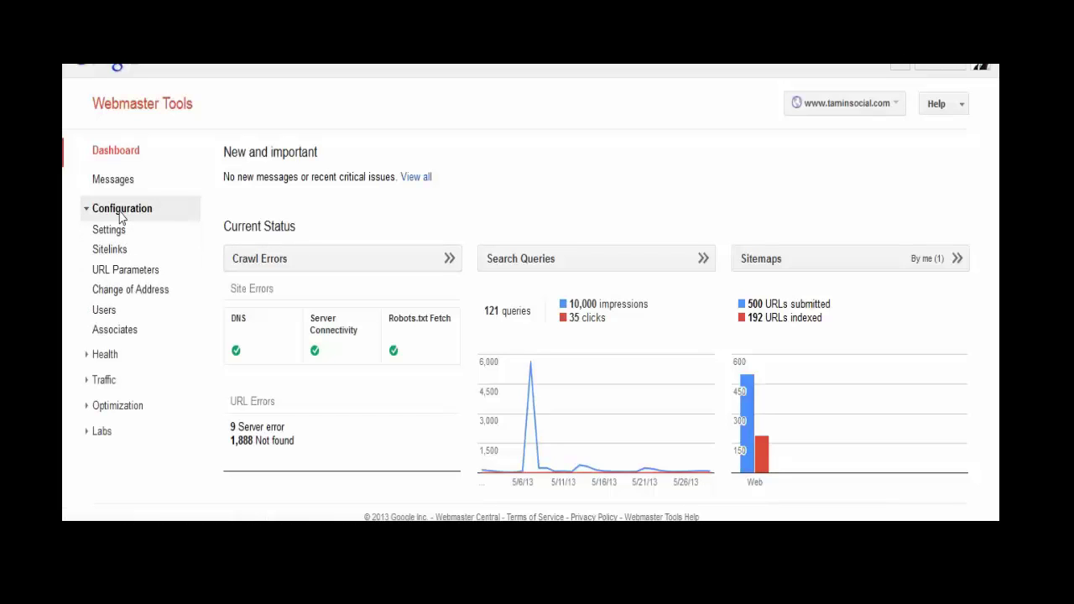
pyautogui.click(122, 211)
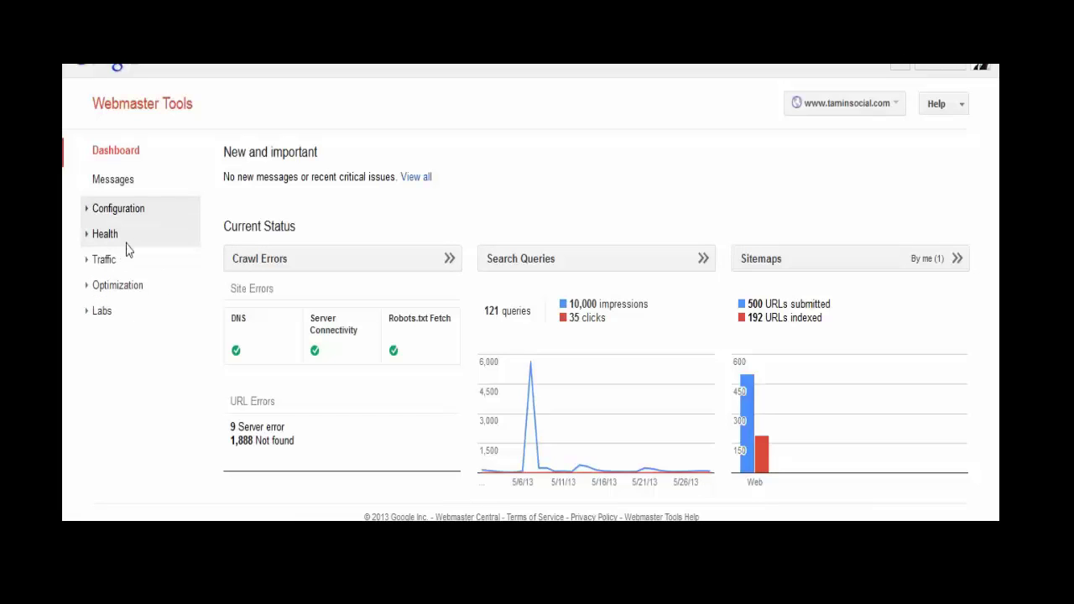
pyautogui.click(129, 241)
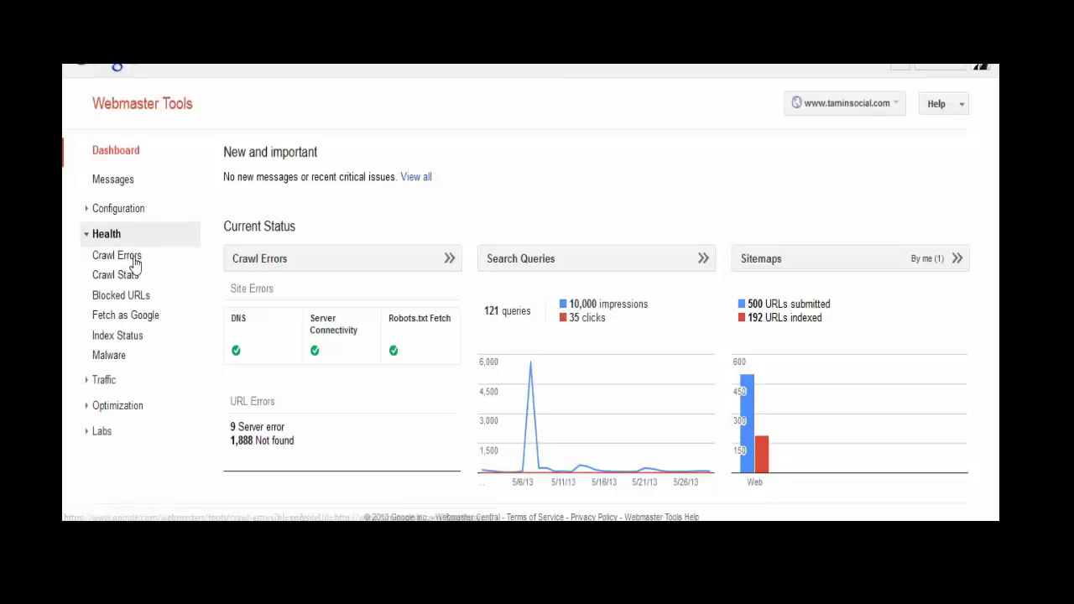
pyautogui.click(128, 257)
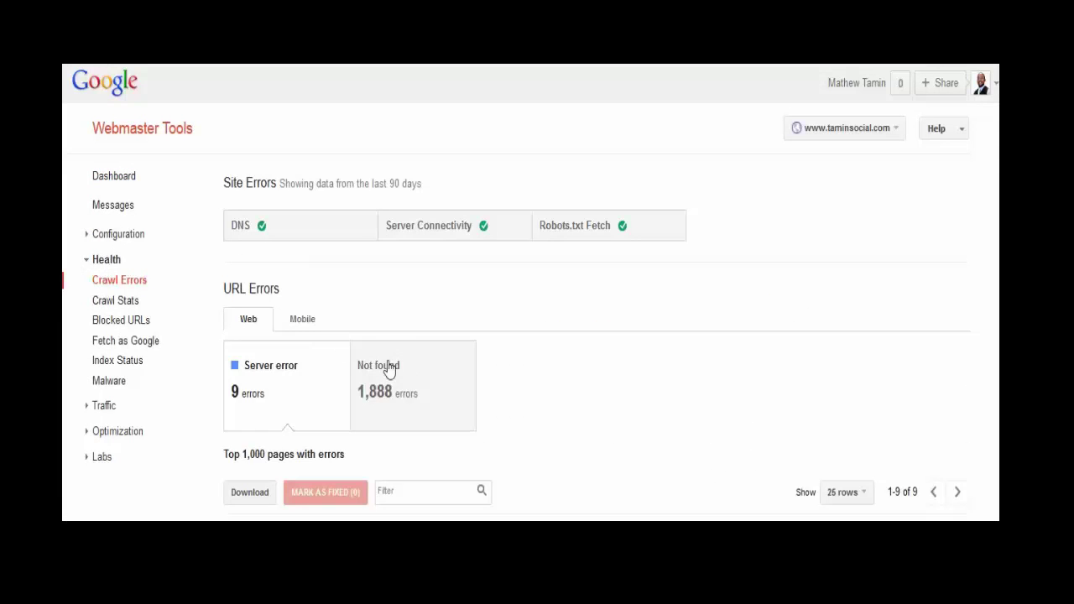
pyautogui.scroll(-2, 426, 252)
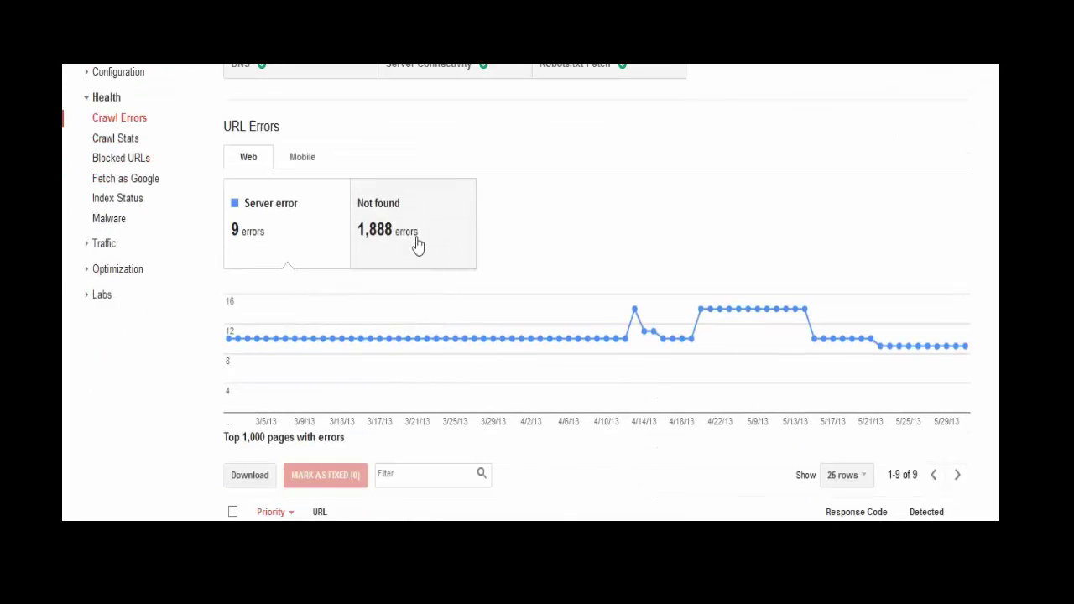
pyautogui.scroll(2, 564, 359)
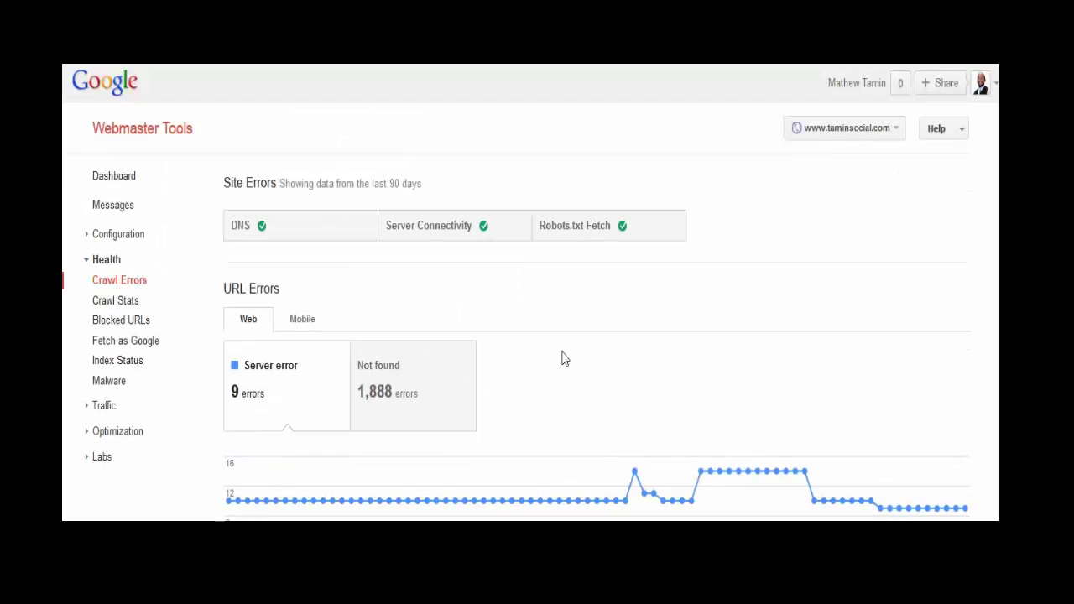
# Open the Crawl Stats report under Health and collapse the Health section.
pyautogui.click(98, 263)
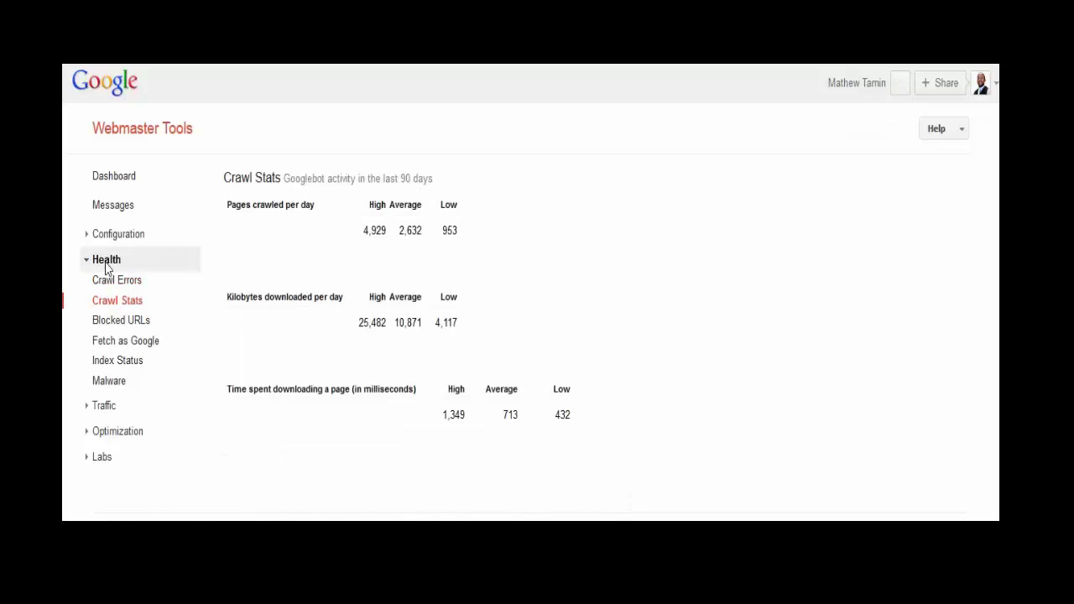
pyautogui.click(105, 262)
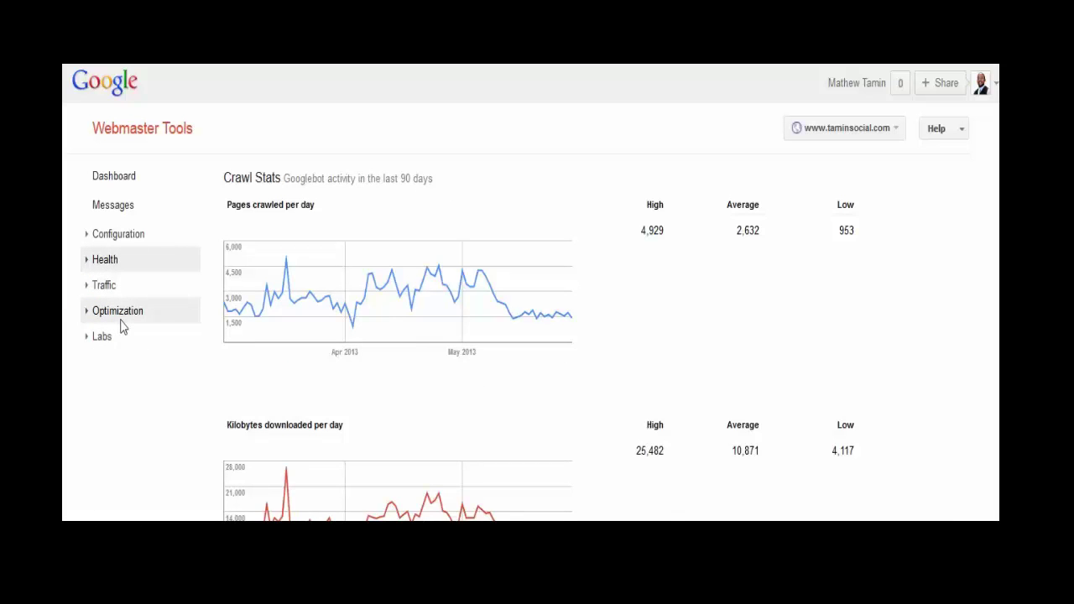